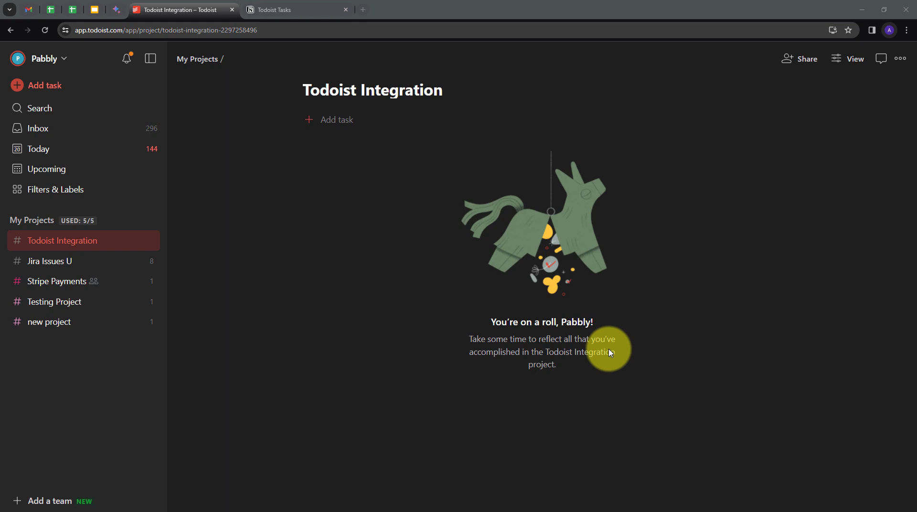
pyautogui.hotkey('ctrl', 'Tab')
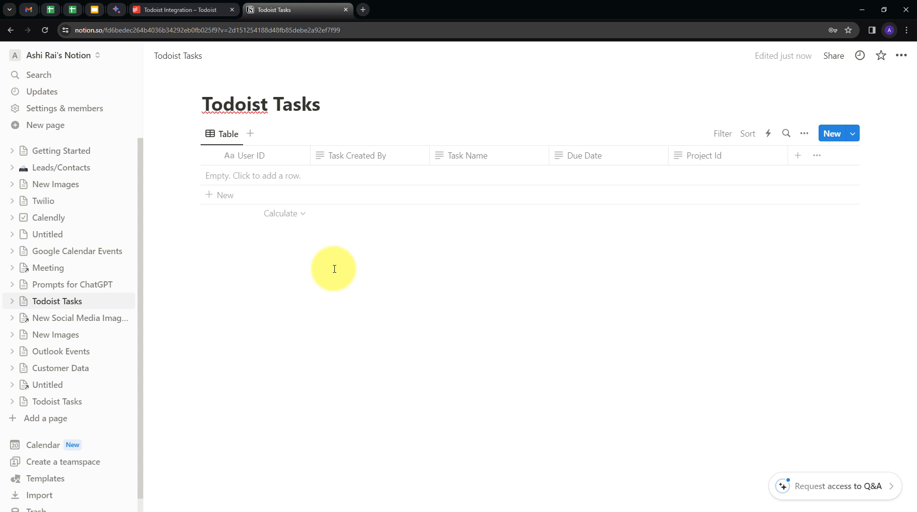
pyautogui.click(155, 9)
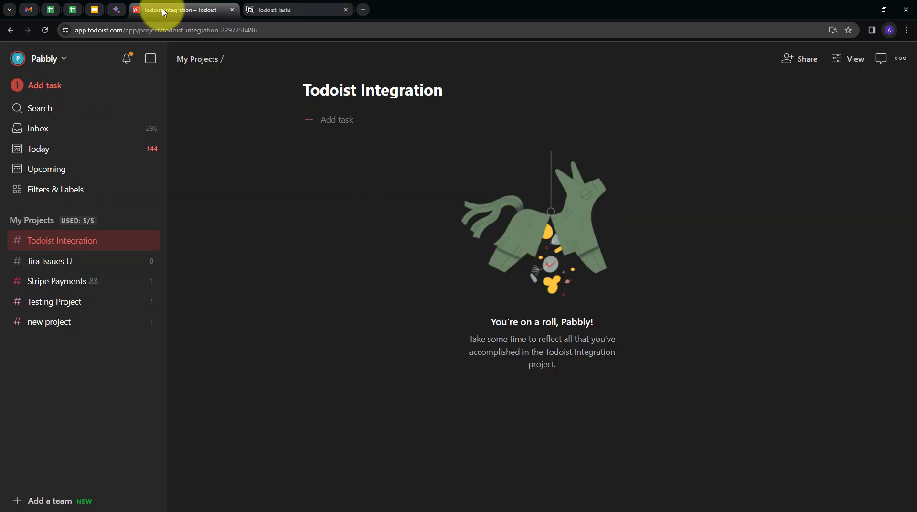
pyautogui.click(290, 10)
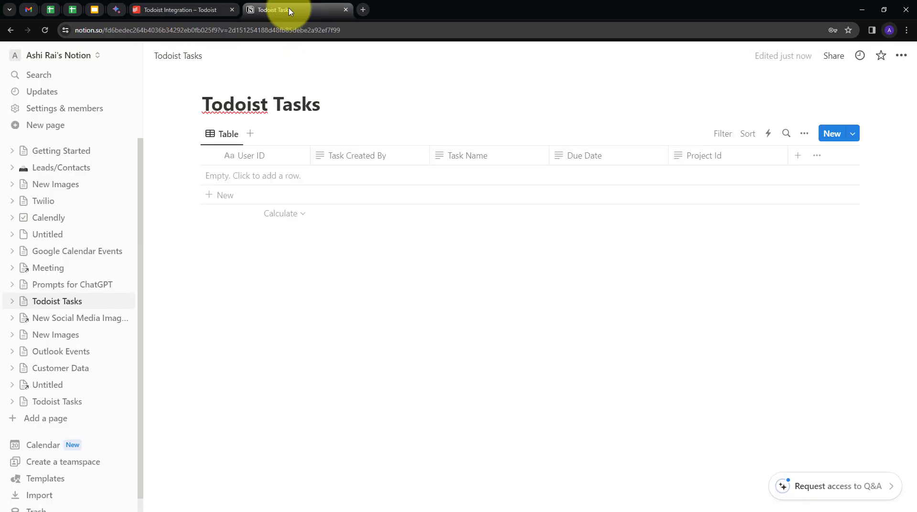
# Open pabbly.com in a new browser tab, go through sign-in to the apps overview, and launch Pabbly Connect.
pyautogui.click(363, 10)
pyautogui.write('pabbl')
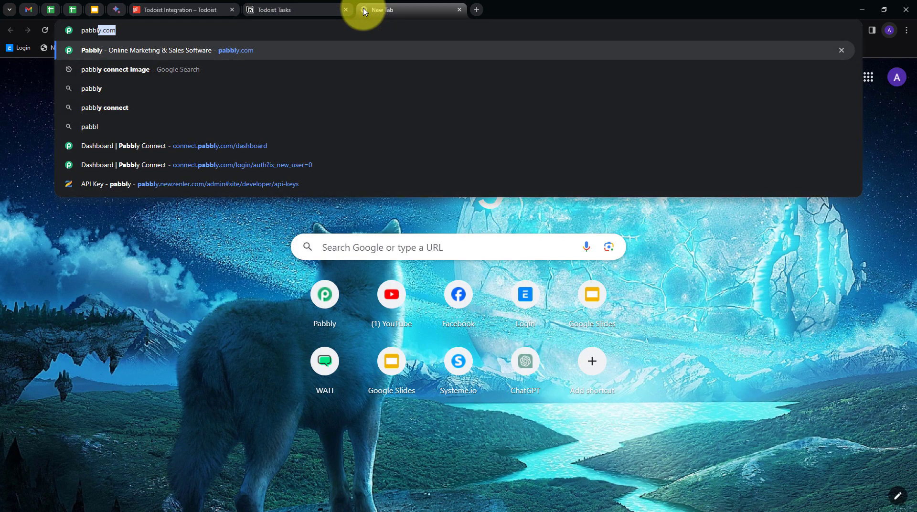
pyautogui.write('y')
pyautogui.press('Return')
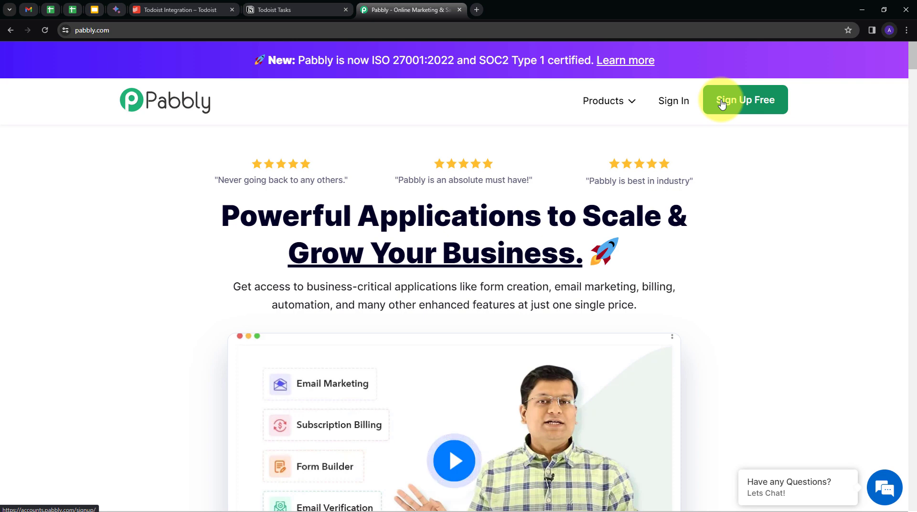
pyautogui.click(661, 102)
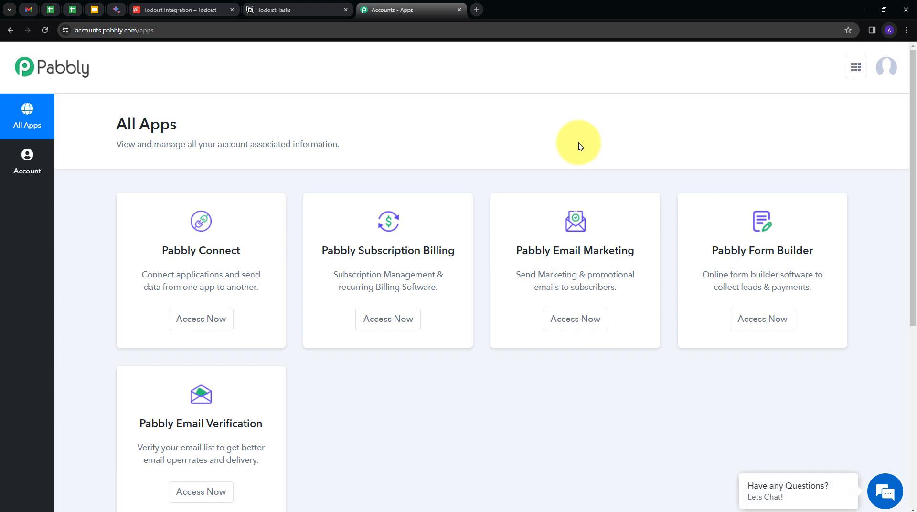
pyautogui.scroll(-2, 579, 145)
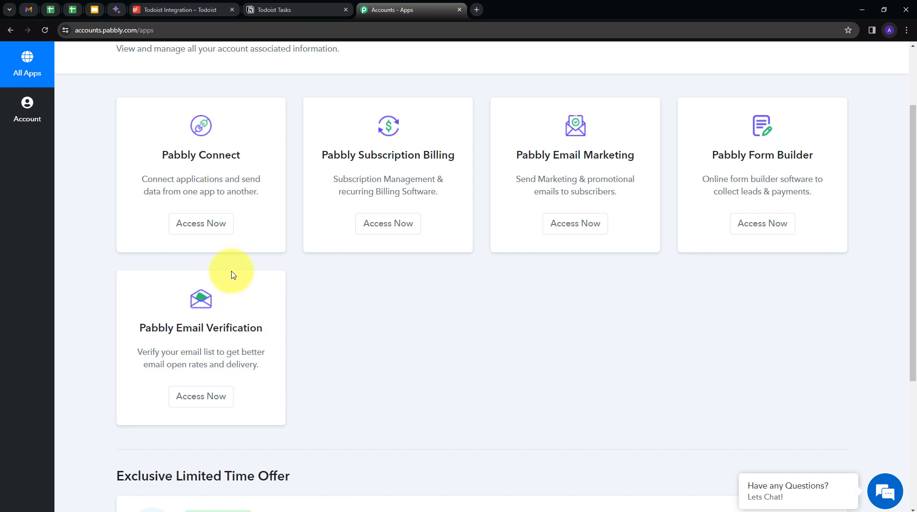
pyautogui.click(209, 227)
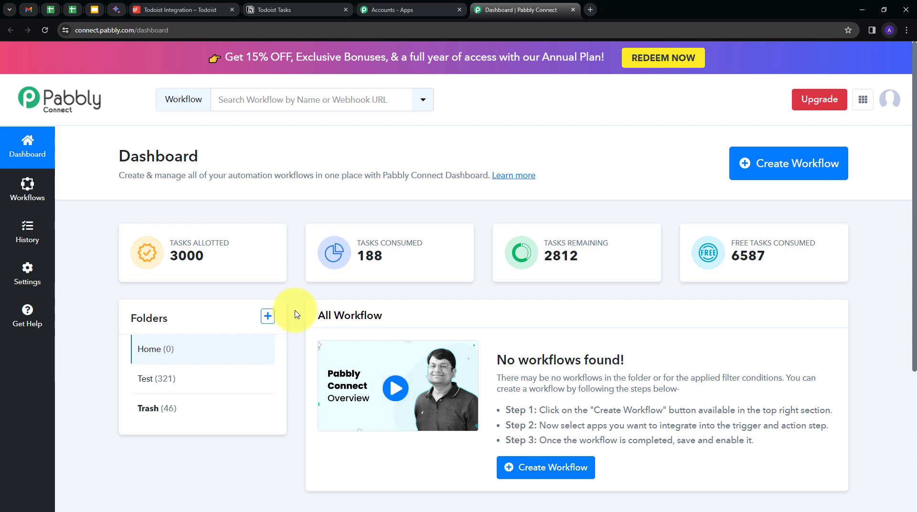
# Create a workflow named "Automatically Add Todoist Tasks in Notion Database" in the Home folder.
pyautogui.click(800, 171)
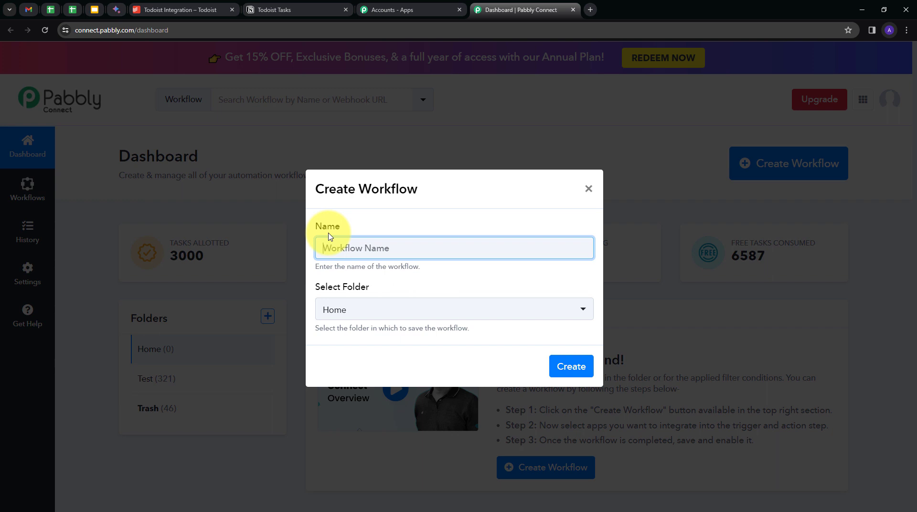
pyautogui.write('Automatically Add Todoist Tasks in Notion Database')
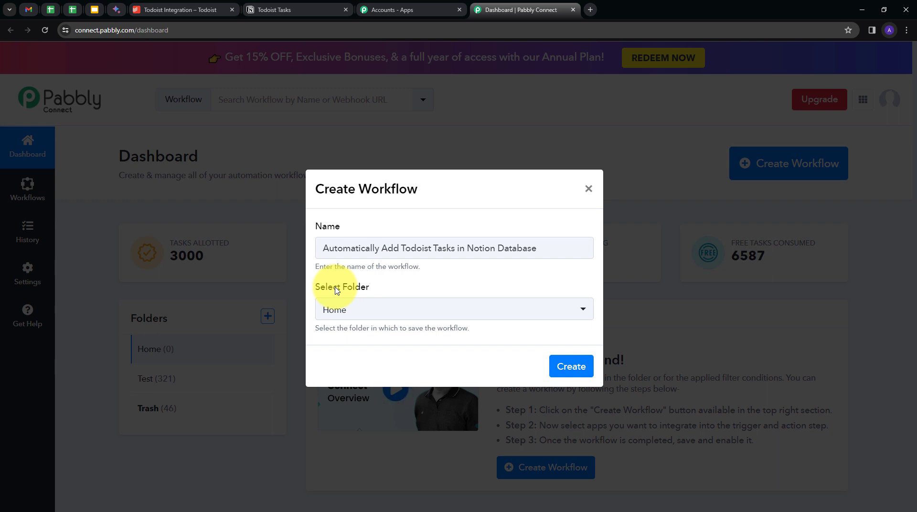
pyautogui.click(481, 307)
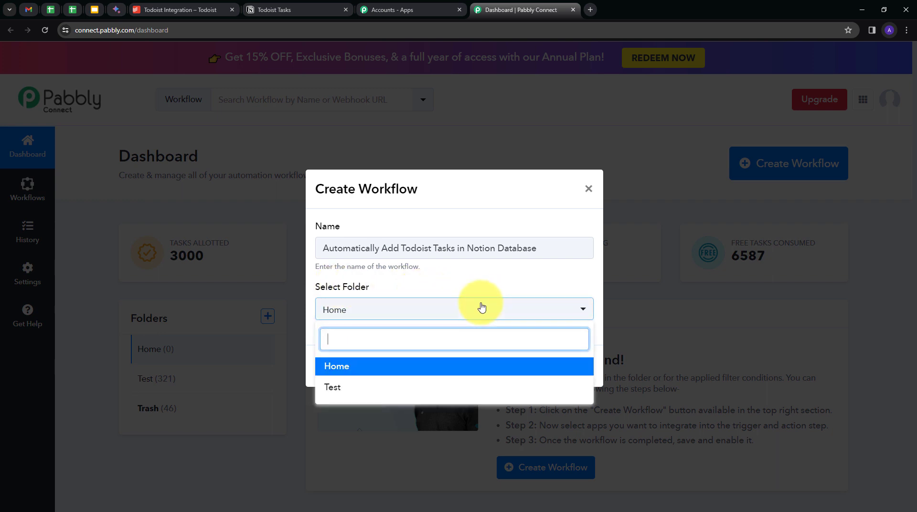
pyautogui.click(345, 369)
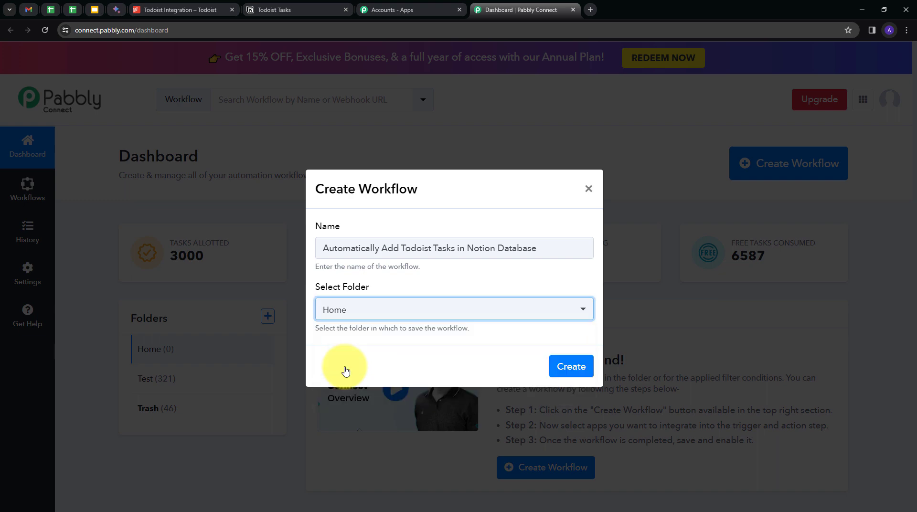
pyautogui.click(568, 367)
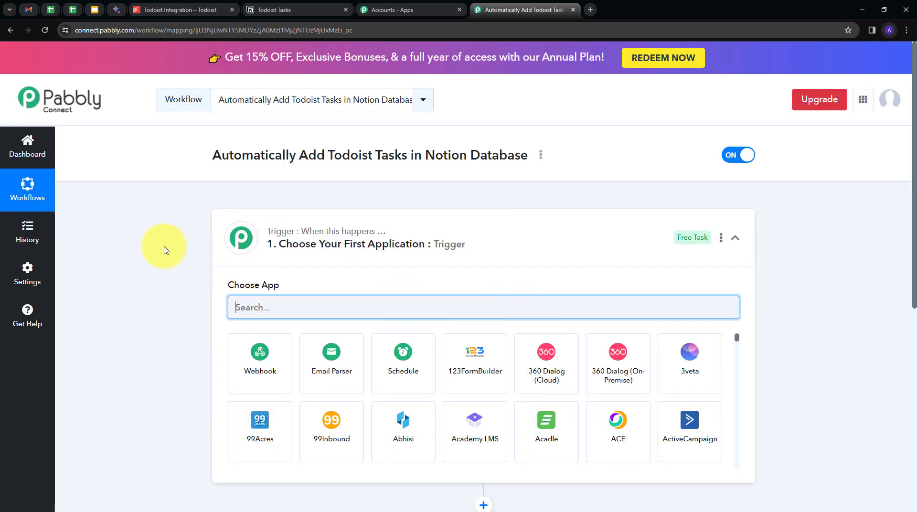
# Set Todoist as the workflow's trigger app with New Task as the trigger event.
pyautogui.scroll(-3, 164, 250)
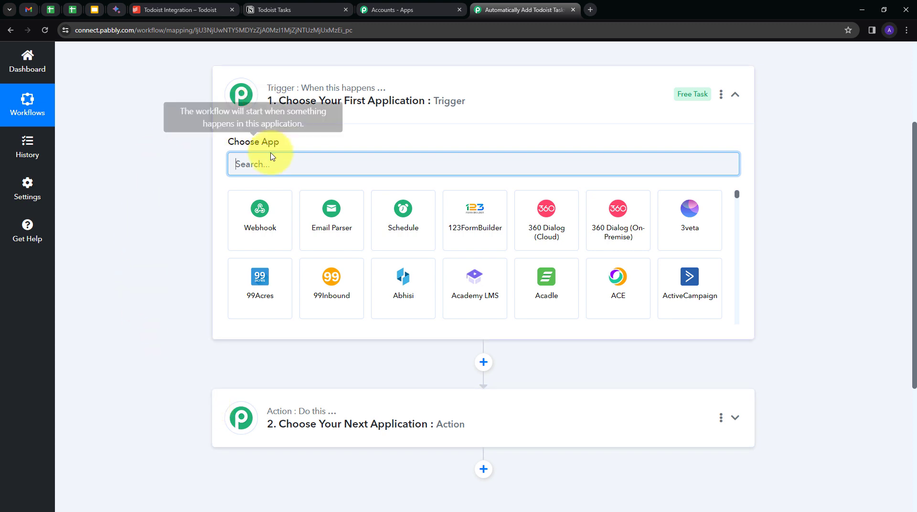
pyautogui.write('Tod')
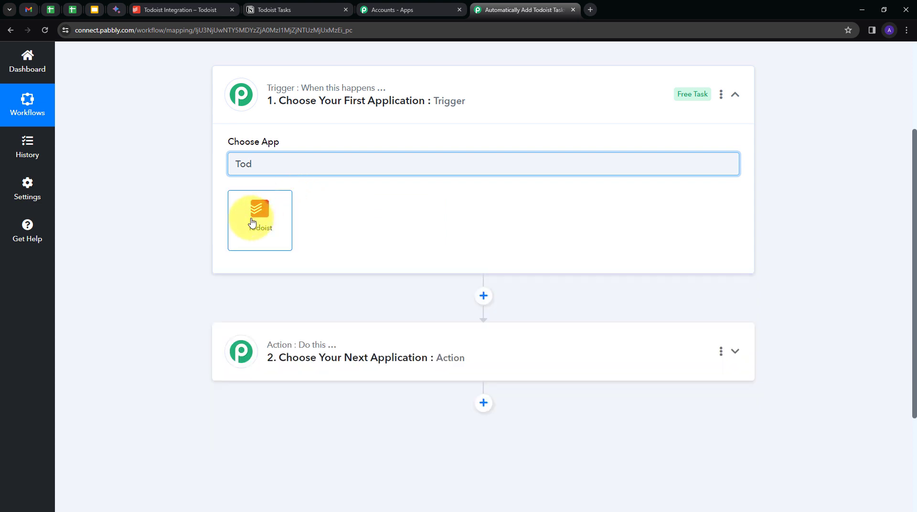
pyautogui.click(258, 219)
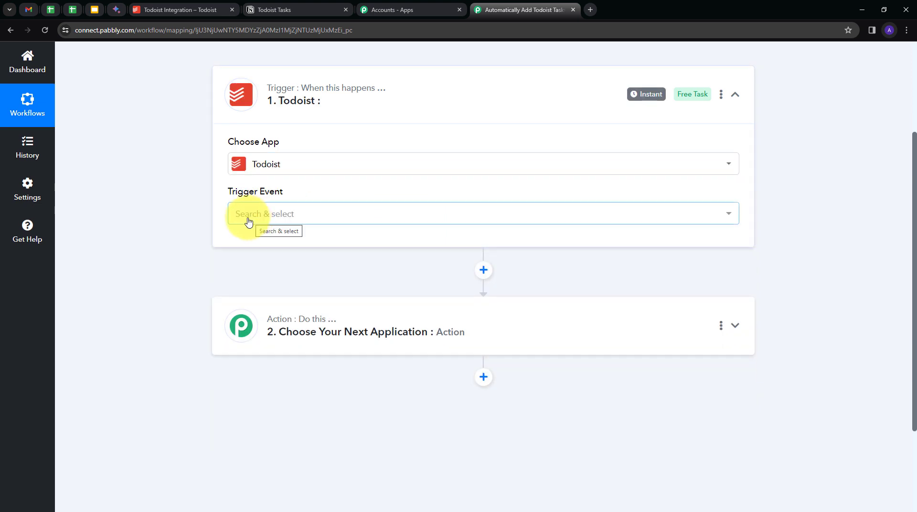
pyautogui.click(387, 219)
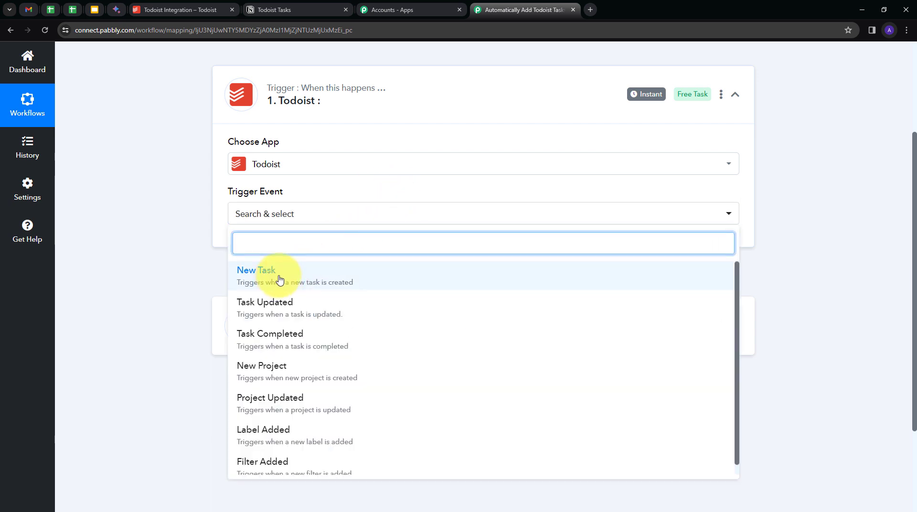
pyautogui.click(280, 279)
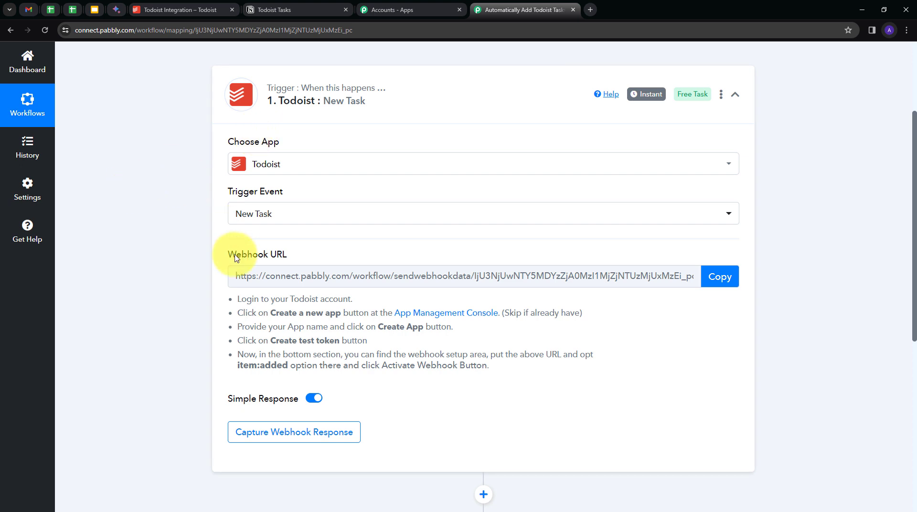
# Review the Todoist setup instructions and copy the trigger's webhook URL.
pyautogui.moveTo(239, 304); pyautogui.dragTo(528, 385)
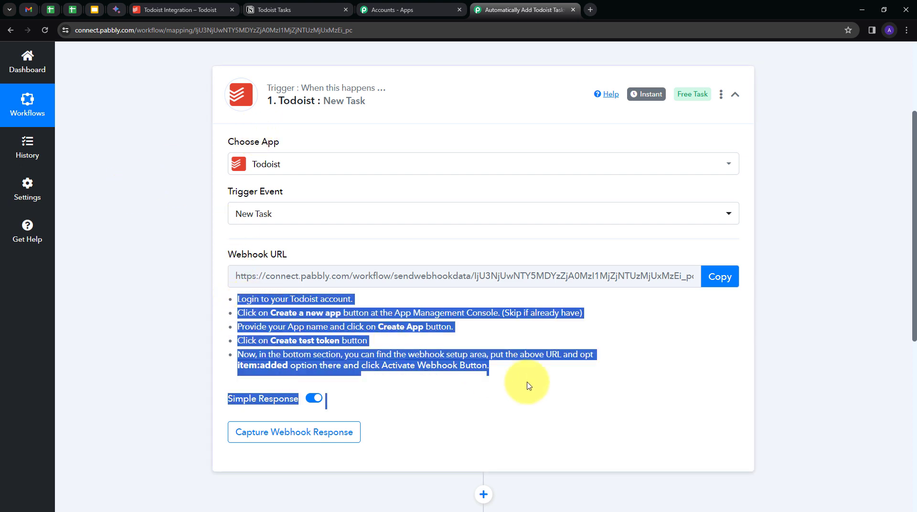
pyautogui.click(526, 380)
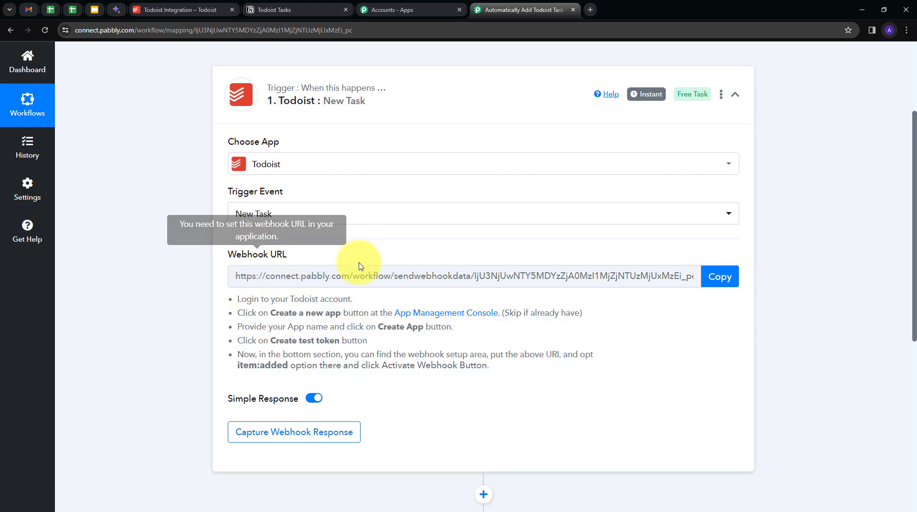
pyautogui.click(726, 284)
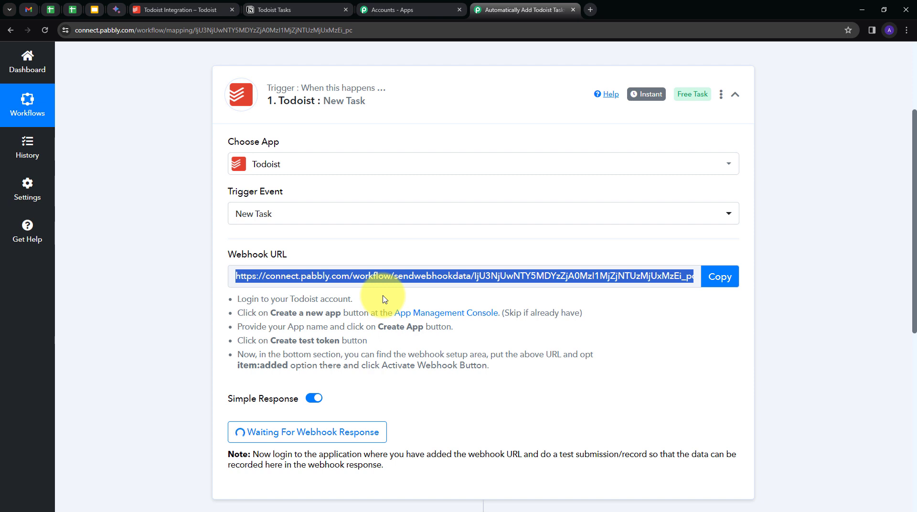
# Open the Todoist App Management Console from the trigger instructions and create a new app named "Testing".
pyautogui.click(440, 318)
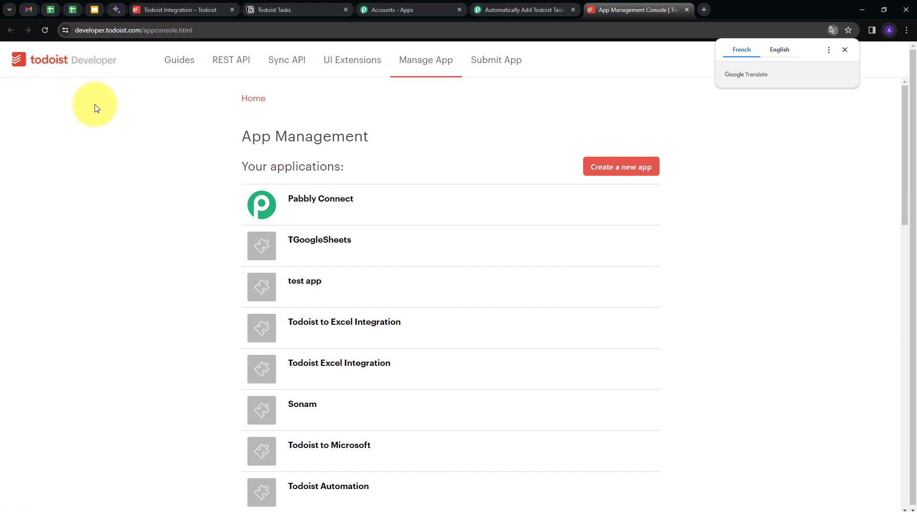
pyautogui.click(624, 171)
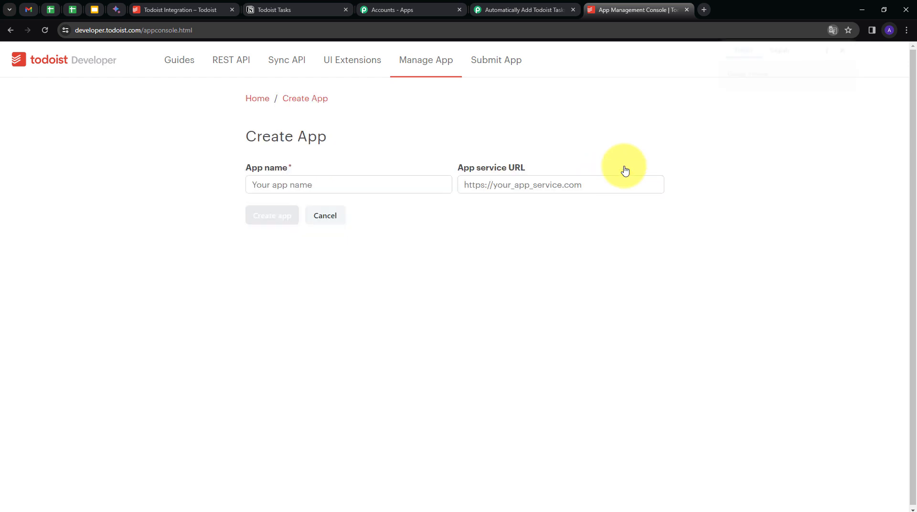
pyautogui.click(259, 184)
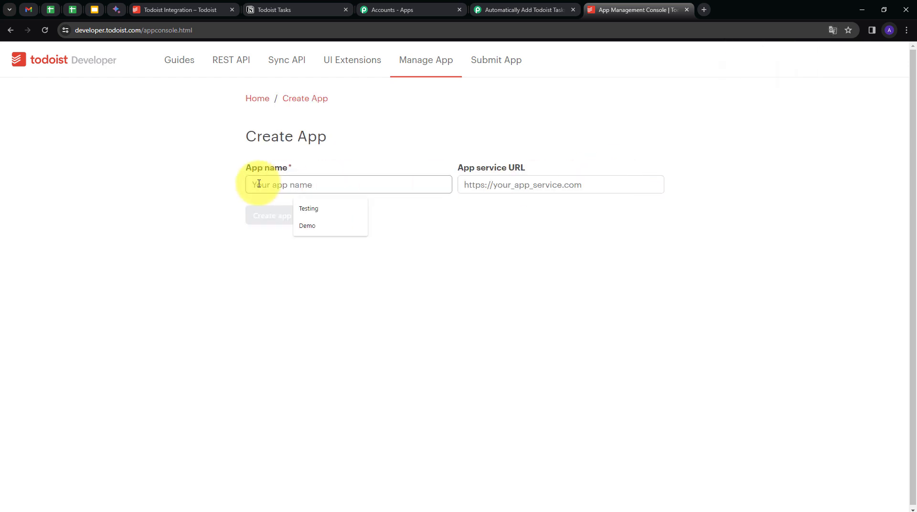
pyautogui.write('Testing')
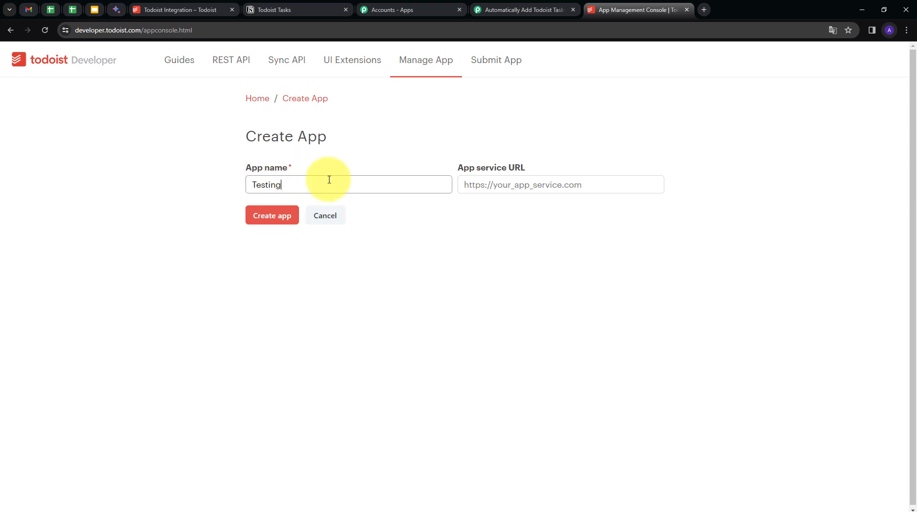
pyautogui.click(269, 215)
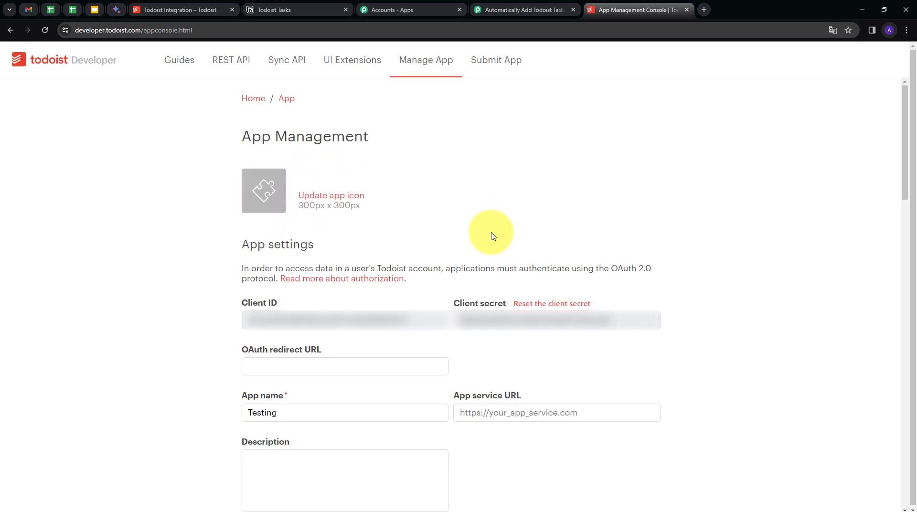
# Create the Testing app's test token and paste the copied Pabbly webhook URL as its webhook callback URL.
pyautogui.scroll(-9, 492, 236)
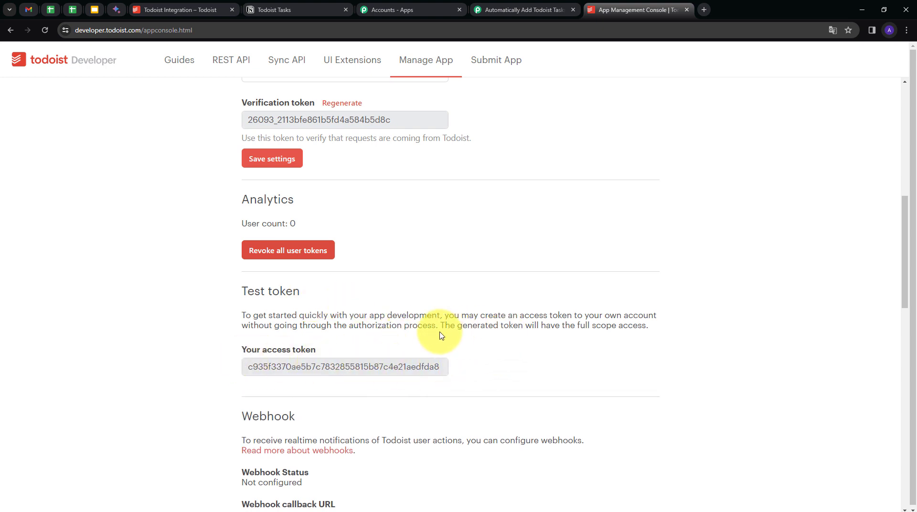
pyautogui.scroll(-5, 477, 328)
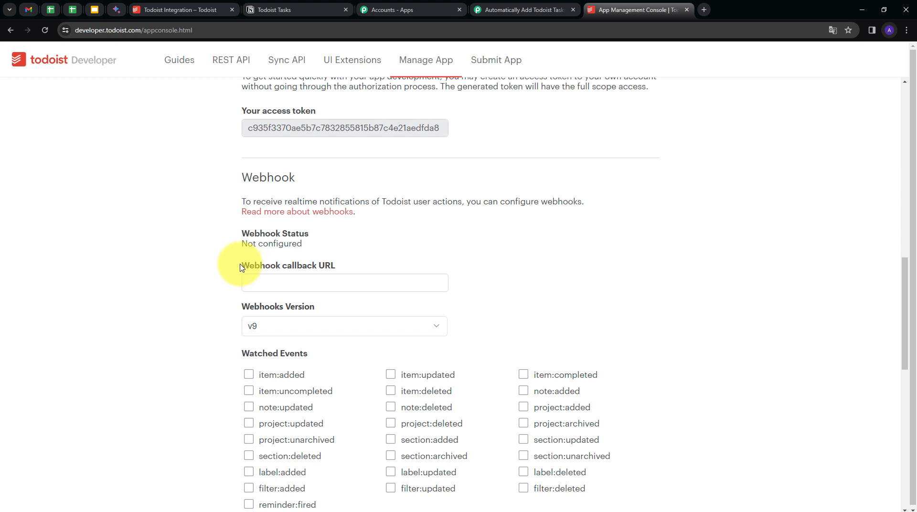
pyautogui.click(292, 283)
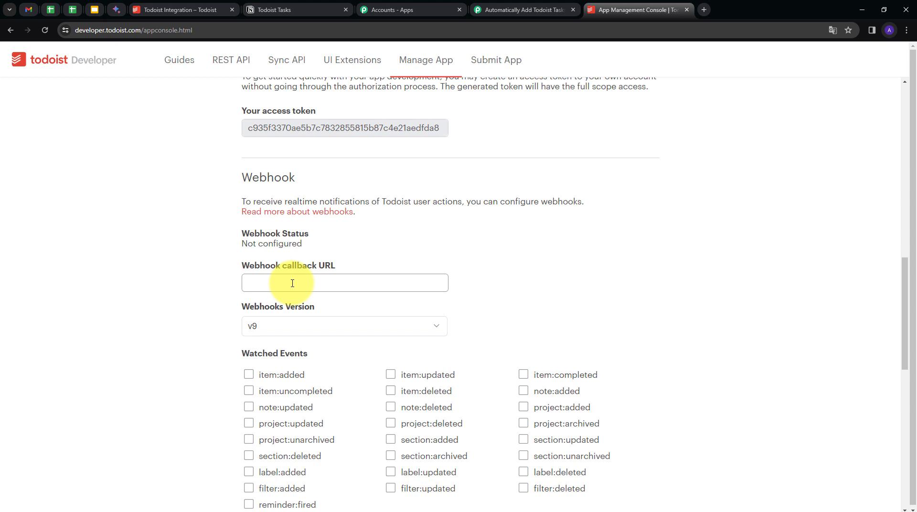
pyautogui.hotkey('ctrl', 'v')
# Enable the item:added watched event, activate the webhook, and save its configuration.
pyautogui.scroll(-1, 292, 284)
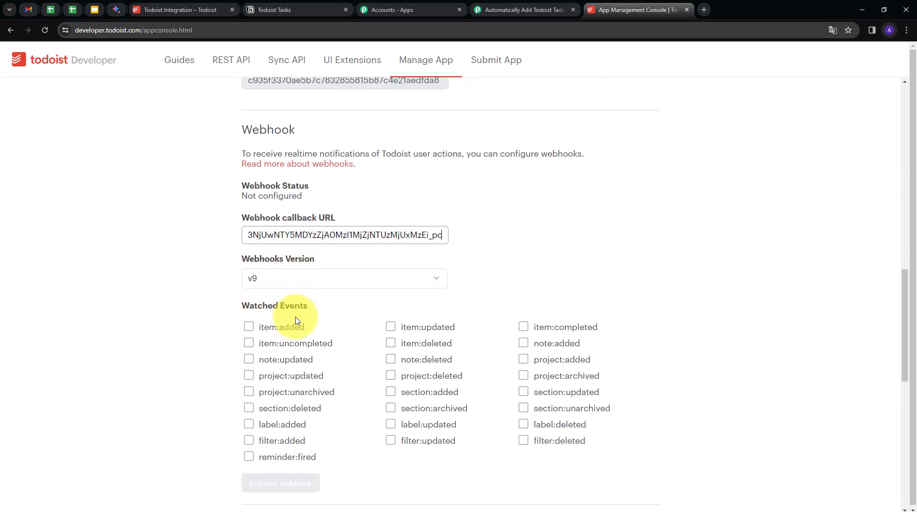
pyautogui.click(266, 333)
pyautogui.scroll(-1, 164, 348)
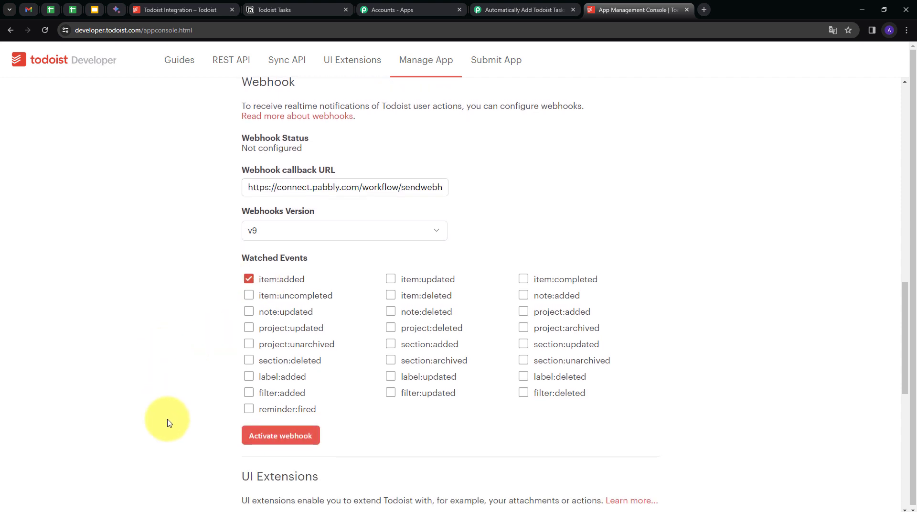
pyautogui.click(272, 443)
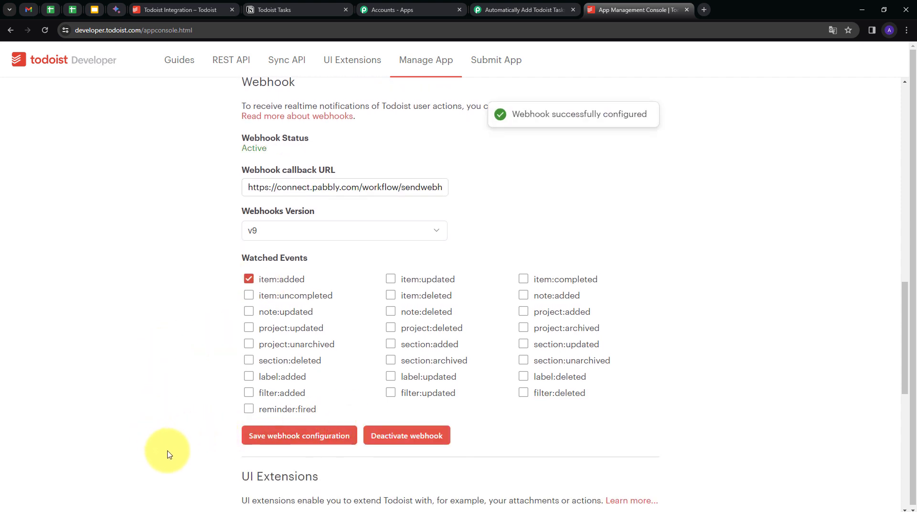
pyautogui.click(289, 443)
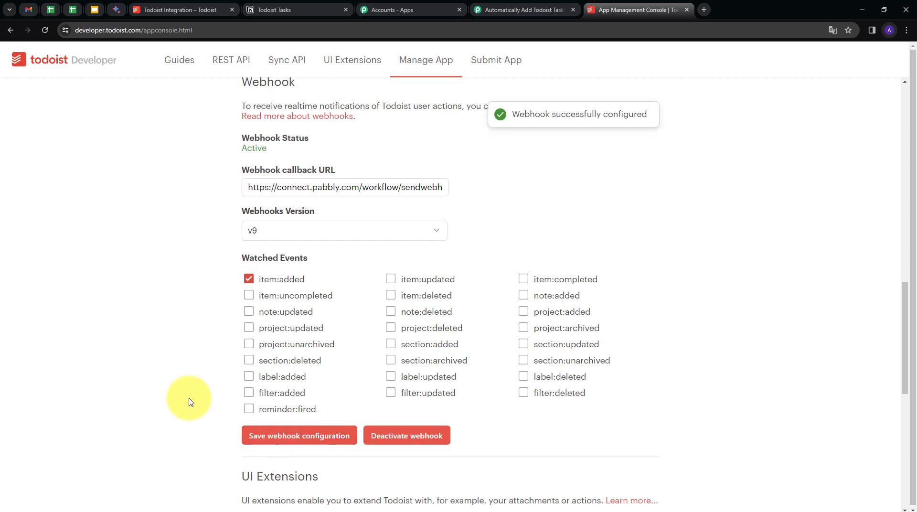
# Switch back to the Pabbly Connect workflow and check the webhook response status of the Todoist trigger.
pyautogui.click(501, 10)
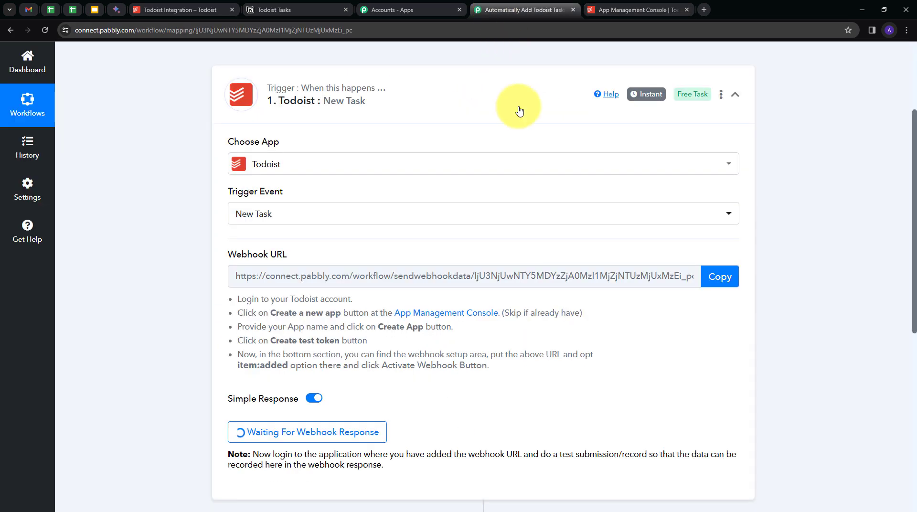
pyautogui.scroll(-1, 301, 310)
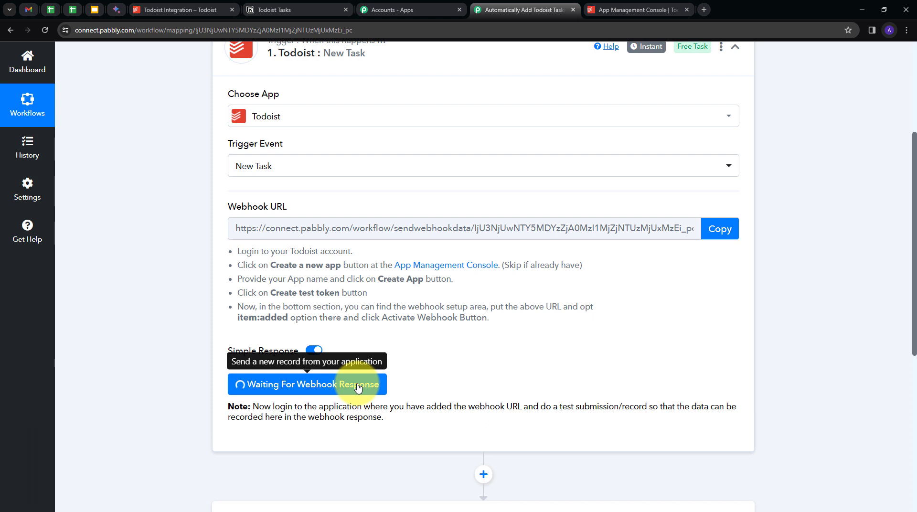
# Switch to Todoist and start a task "Team Meeting" in the Todoist Integration project, with the description "This meeting is for all the team members".
pyautogui.click(160, 10)
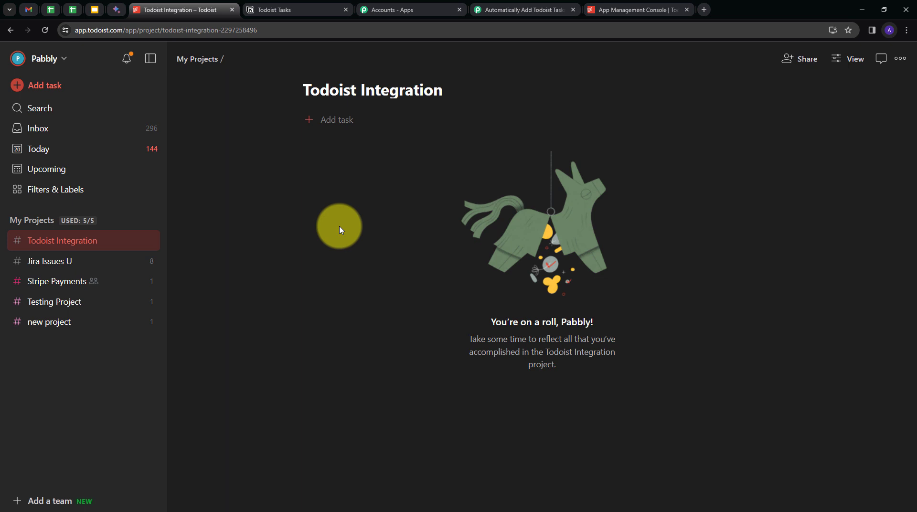
pyautogui.click(320, 126)
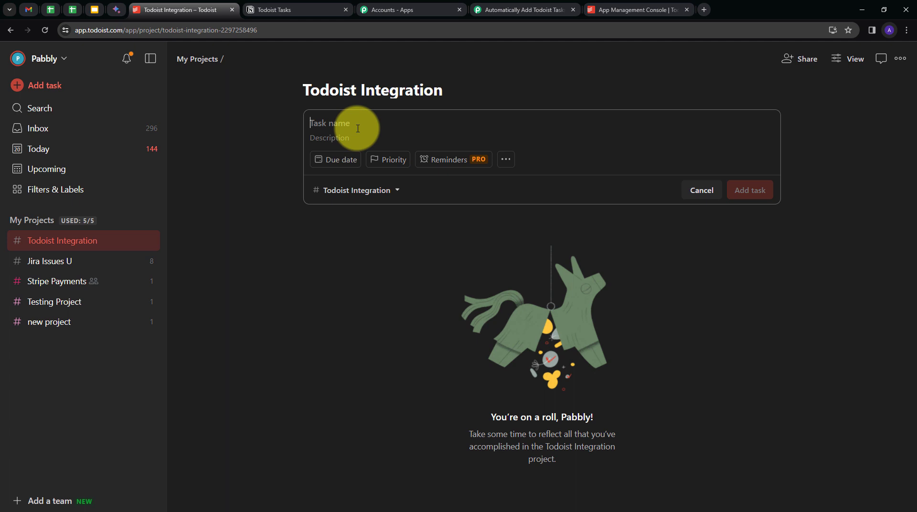
pyautogui.write('Team Meeting')
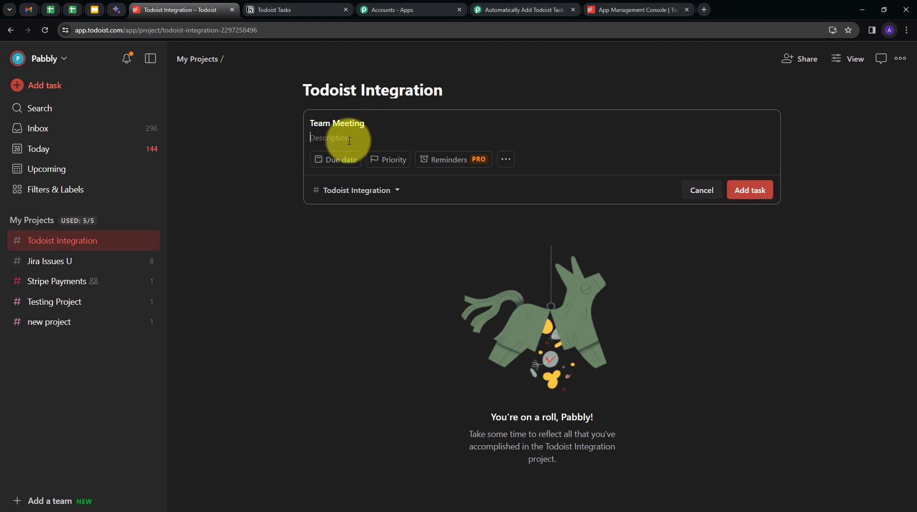
pyautogui.click(349, 140)
pyautogui.write('This meeting is for all the team members')
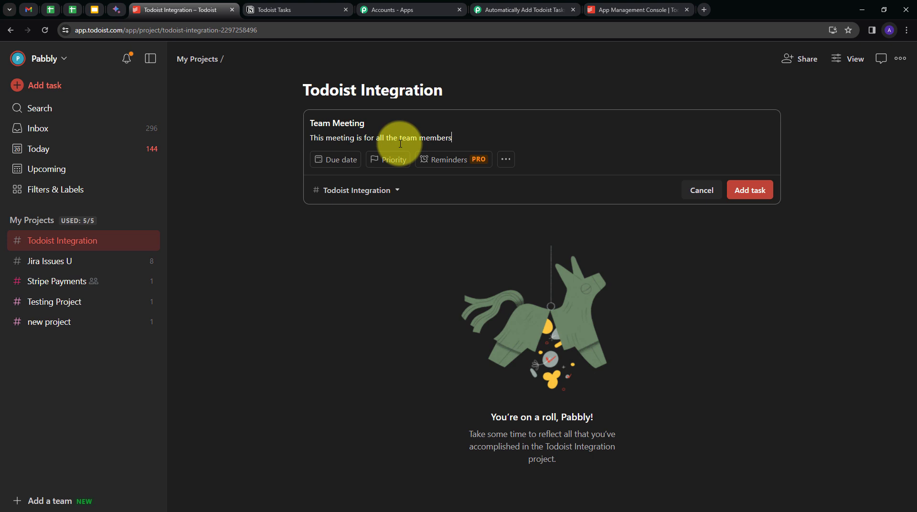
# Set the task's due date to Monday, January 22, keep the Todoist Integration project, and add the task.
pyautogui.click(338, 162)
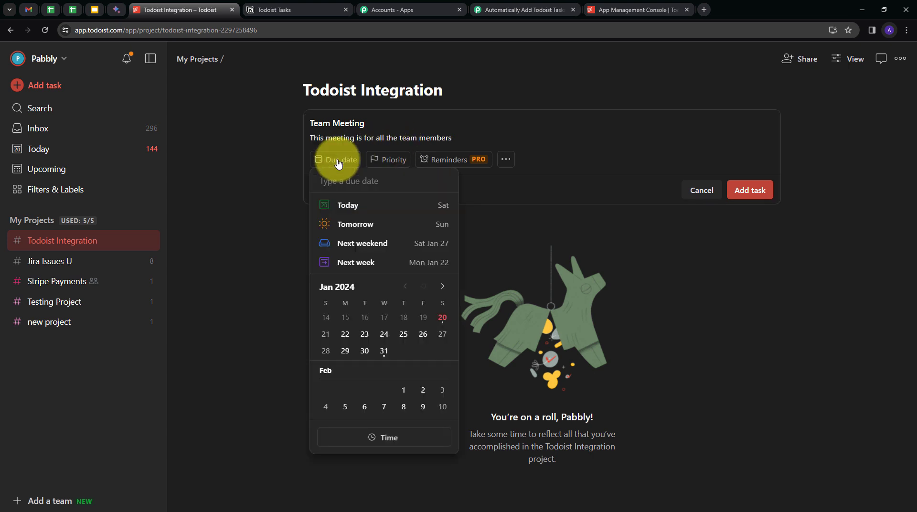
pyautogui.click(346, 338)
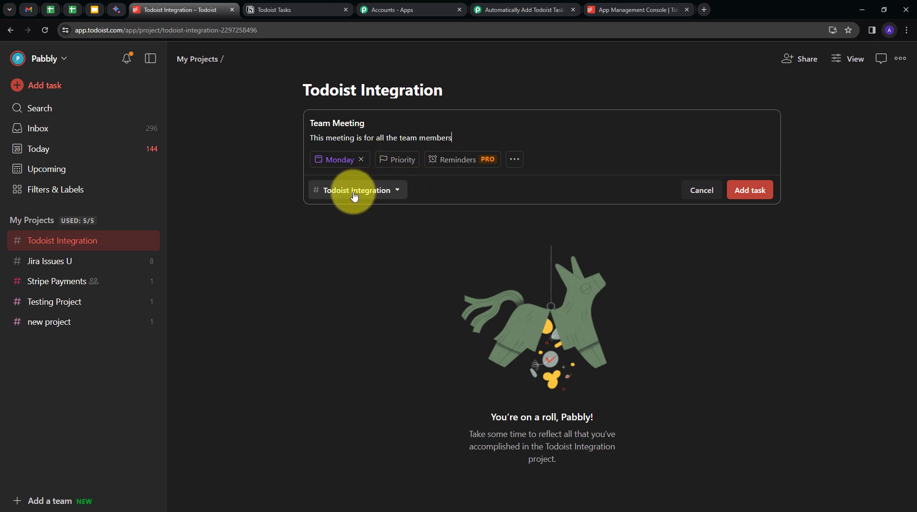
pyautogui.click(386, 195)
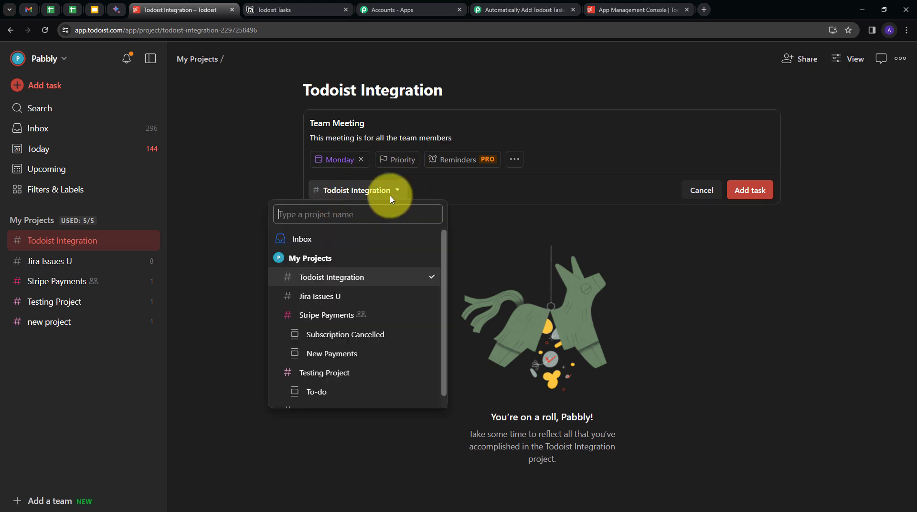
pyautogui.scroll(-1, 368, 301)
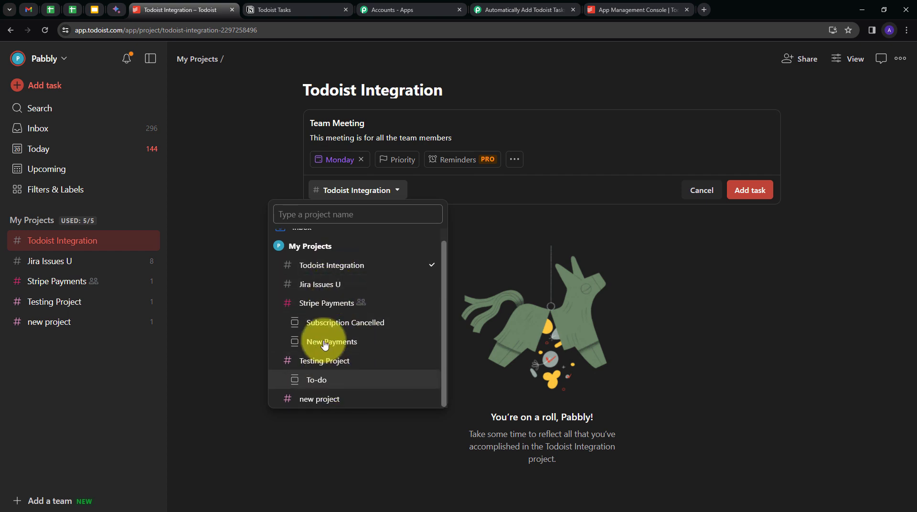
pyautogui.click(492, 233)
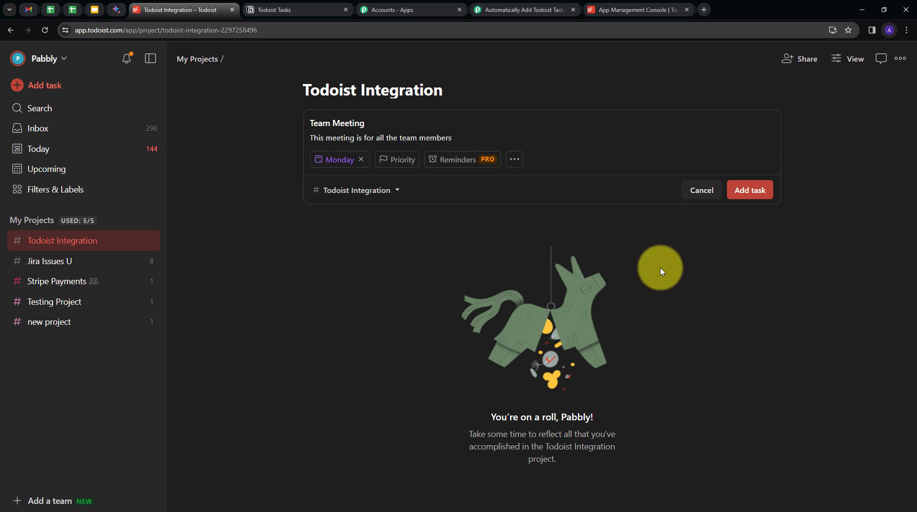
pyautogui.click(743, 195)
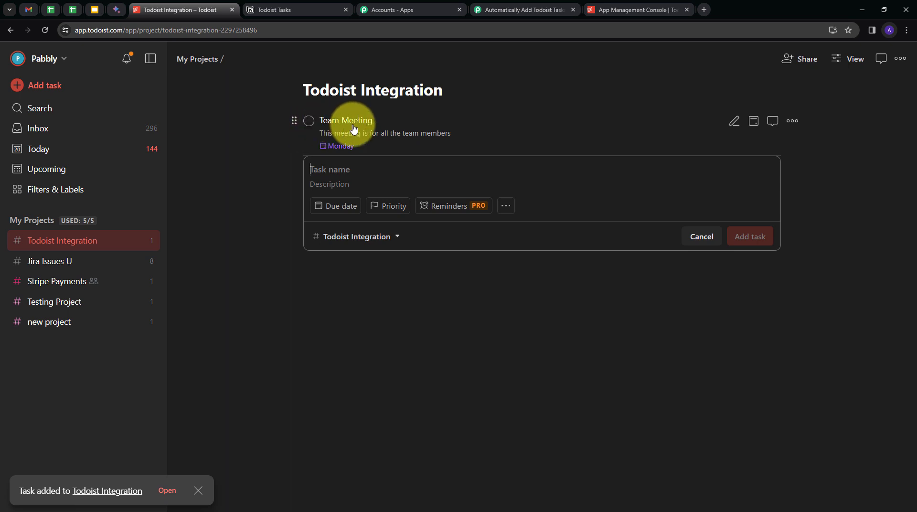
# Switch back to the Pabbly Connect workflow and examine the initiator name and user ID in the captured Todoist response.
pyautogui.click(521, 9)
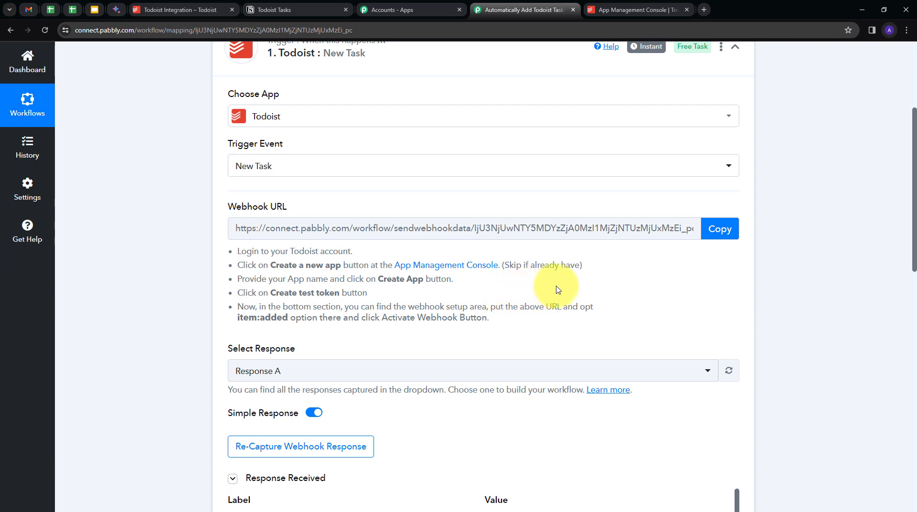
pyautogui.scroll(-7, 564, 280)
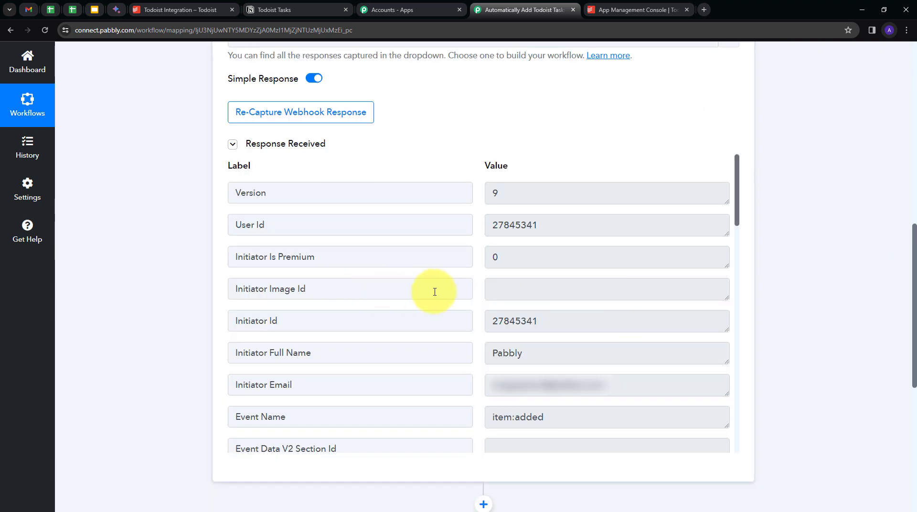
pyautogui.doubleClick(536, 353)
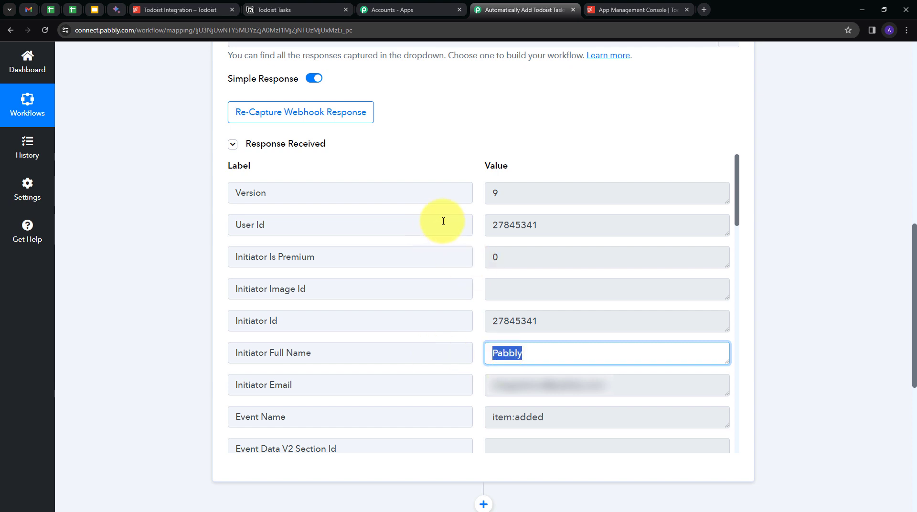
pyautogui.doubleClick(569, 225)
pyautogui.click(481, 234)
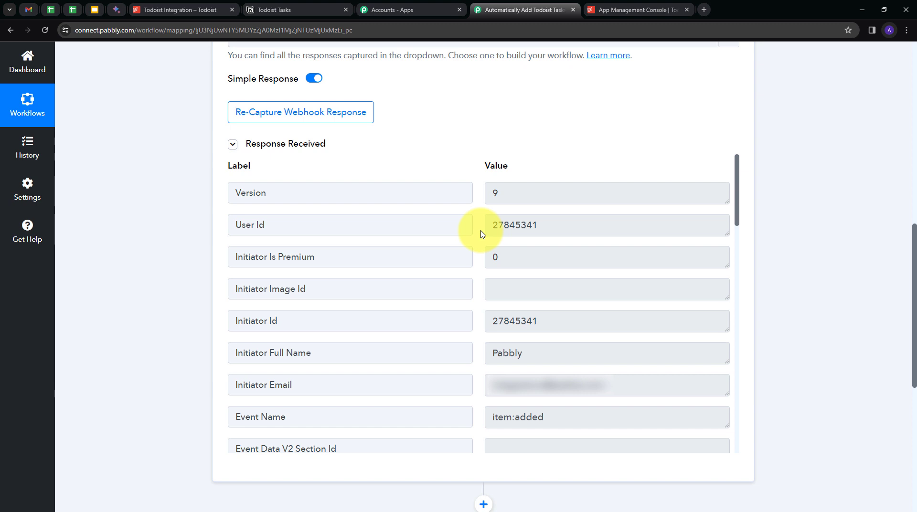
pyautogui.doubleClick(554, 224)
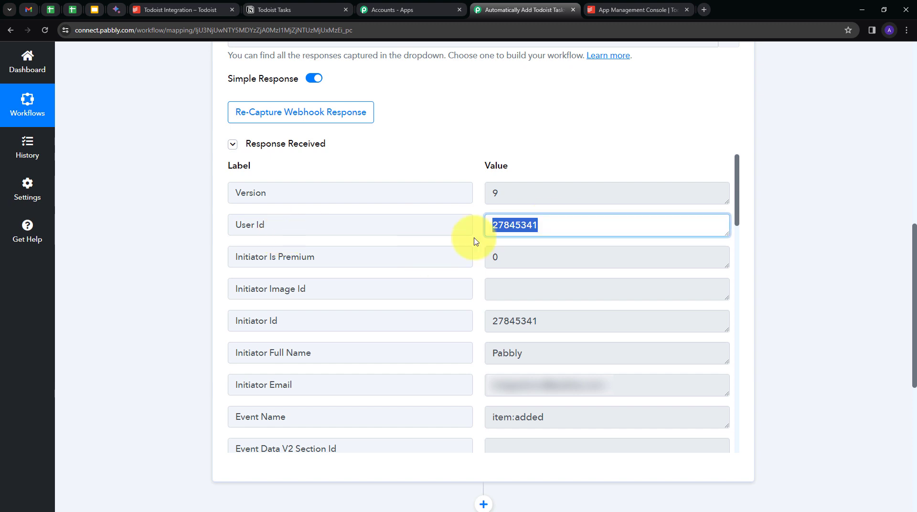
# Examine the due date, description, content and project ID fields in the captured webhook response.
pyautogui.scroll(-15, 476, 241)
pyautogui.doubleClick(537, 227)
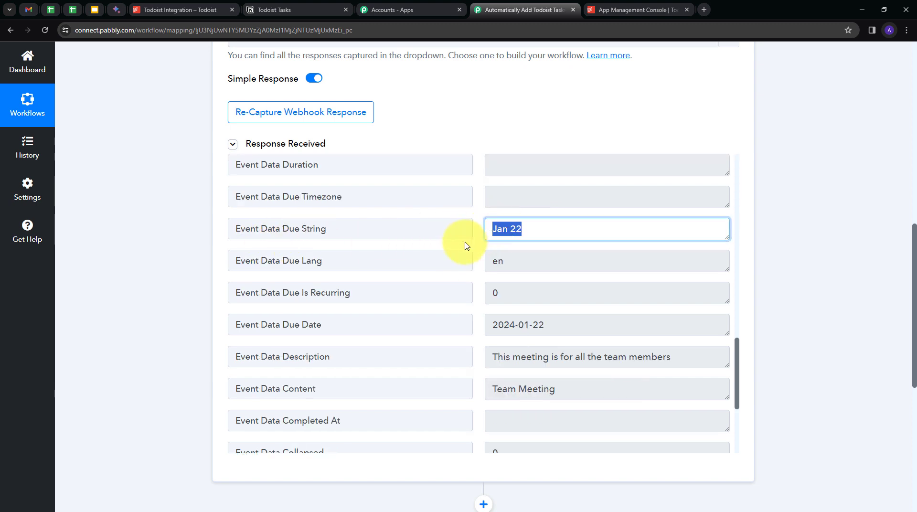
pyautogui.scroll(-1, 476, 281)
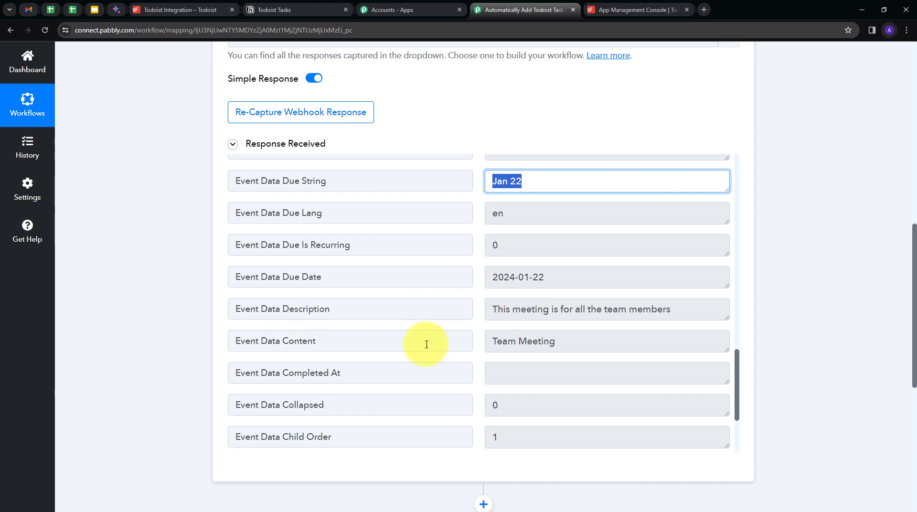
pyautogui.doubleClick(544, 341)
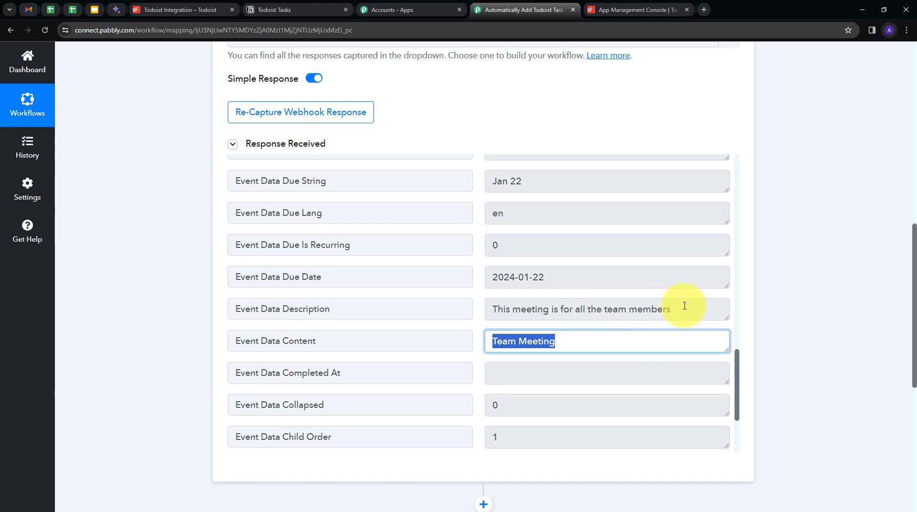
pyautogui.scroll(-1, 538, 303)
pyautogui.scroll(6, 501, 307)
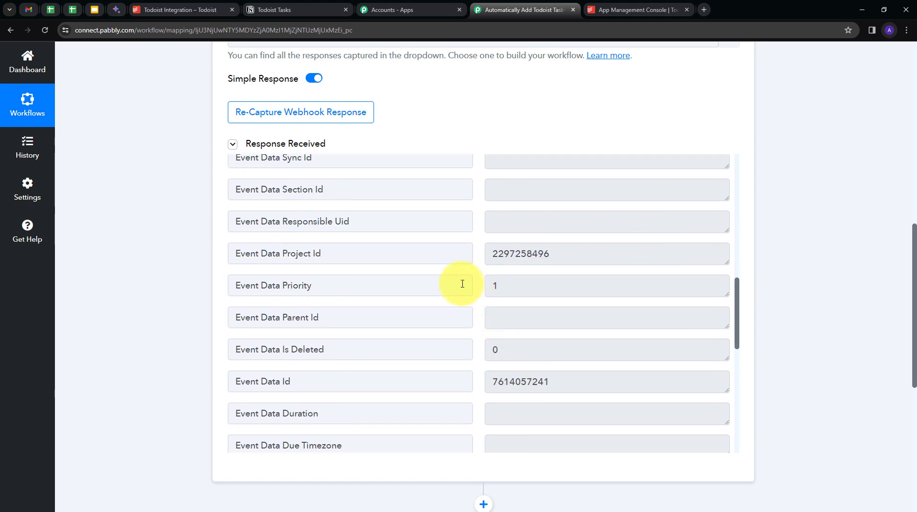
pyautogui.doubleClick(491, 255)
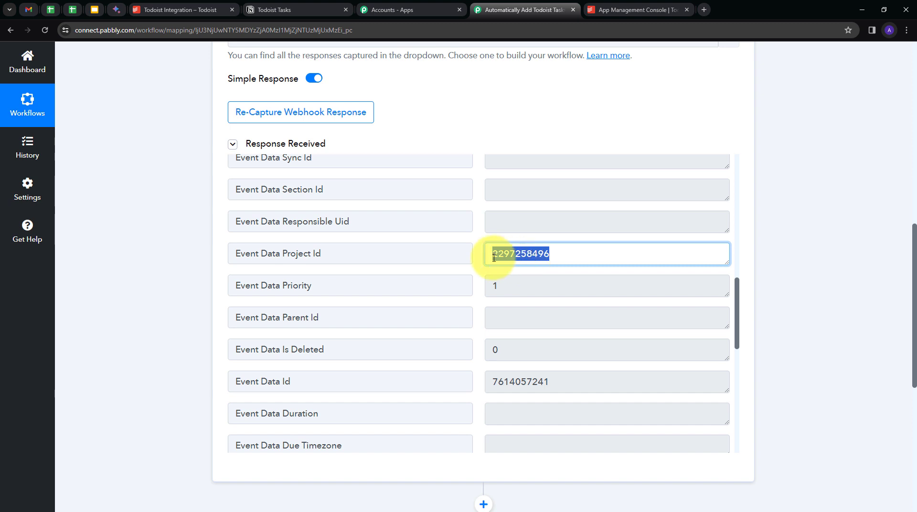
pyautogui.click(416, 257)
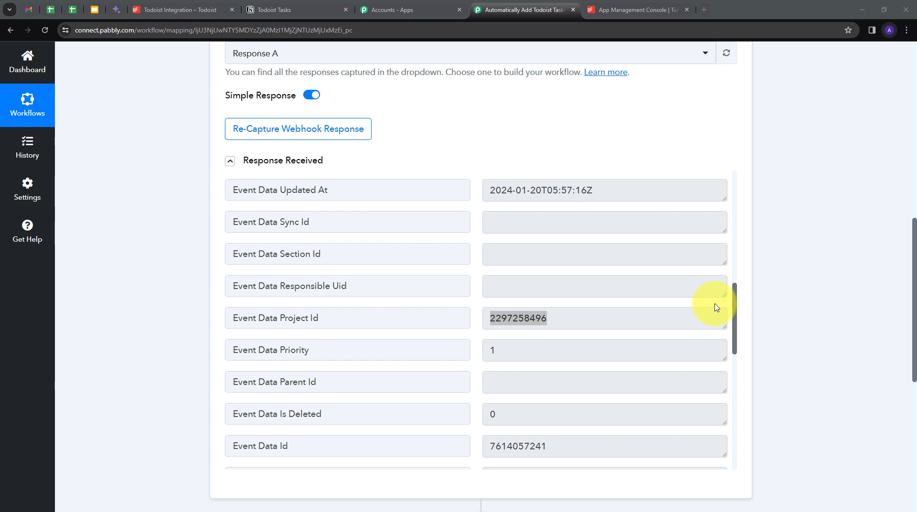
# Configure the workflow's action step with the Todoist app and the Get a Project event.
pyautogui.scroll(-4, 810, 278)
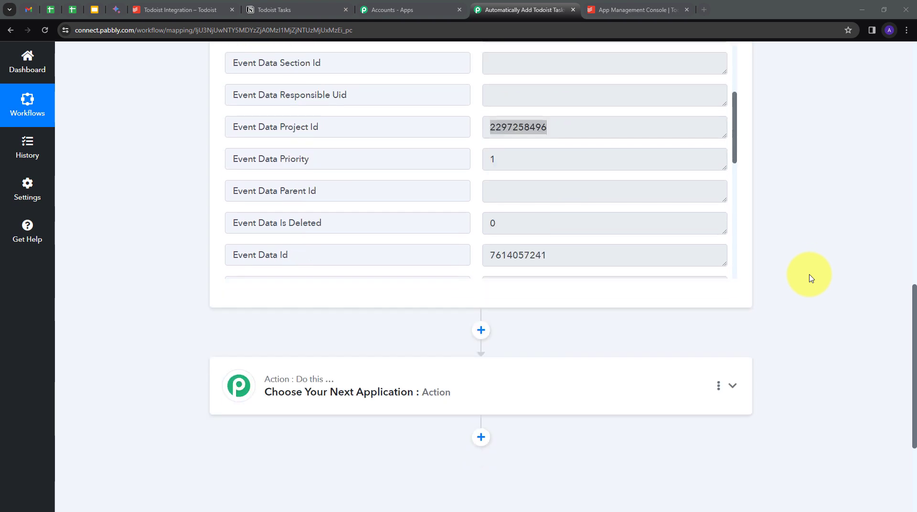
pyautogui.click(410, 385)
pyautogui.click(302, 247)
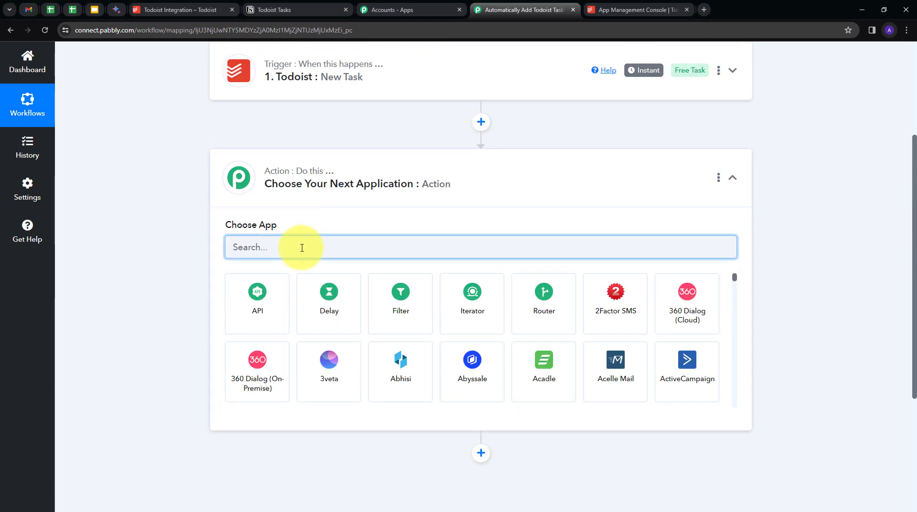
pyautogui.write('Todo')
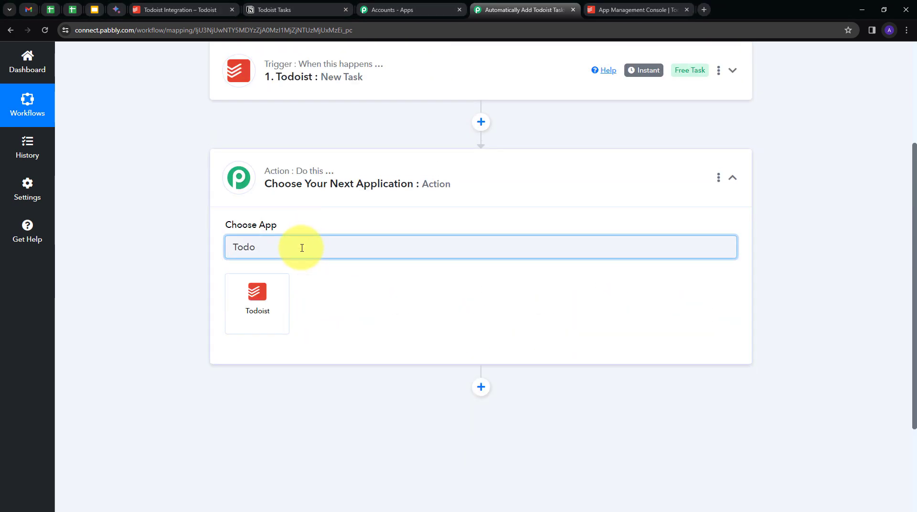
pyautogui.click(251, 303)
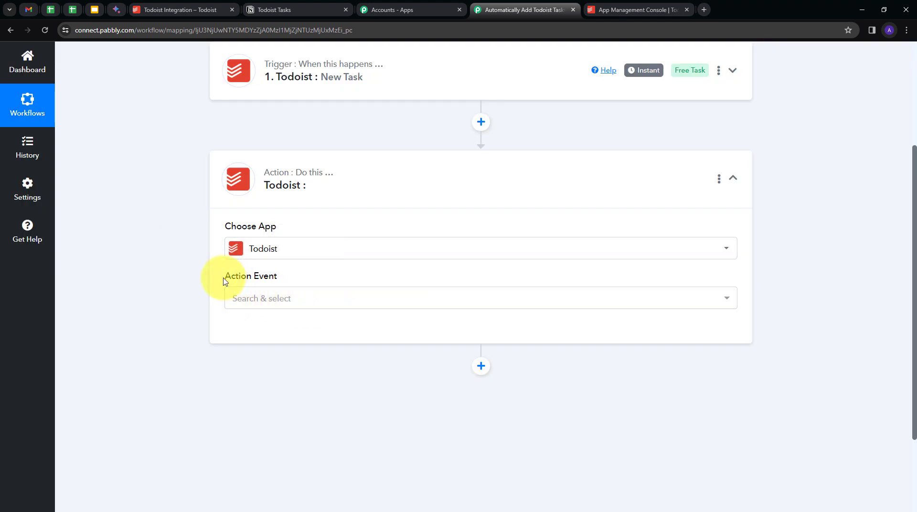
pyautogui.click(338, 297)
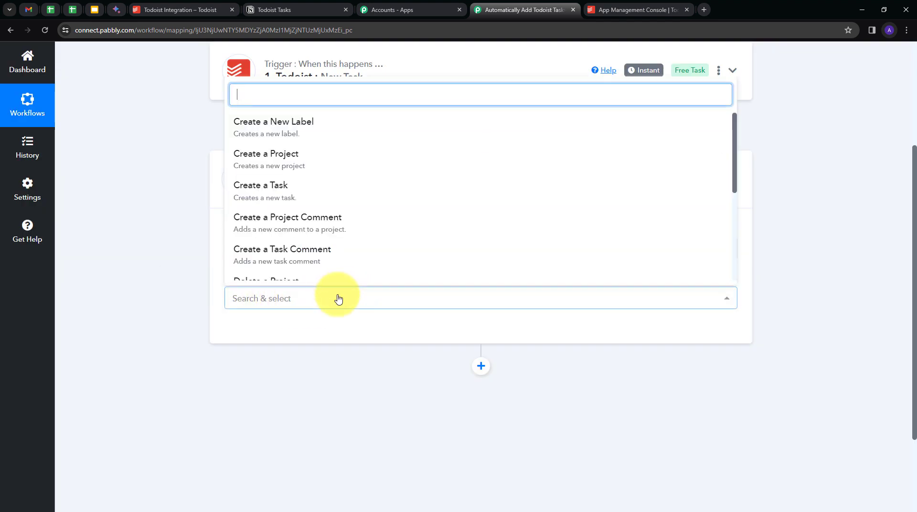
pyautogui.scroll(-3, 260, 176)
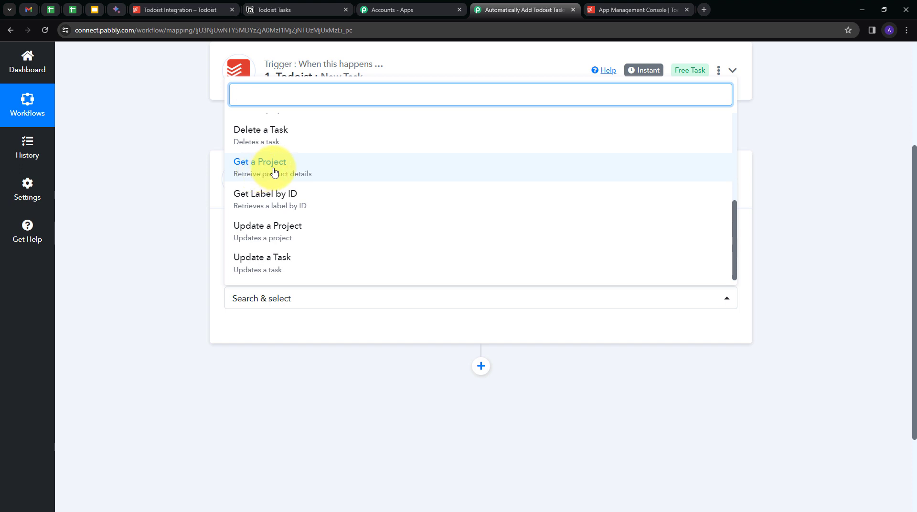
pyautogui.click(274, 171)
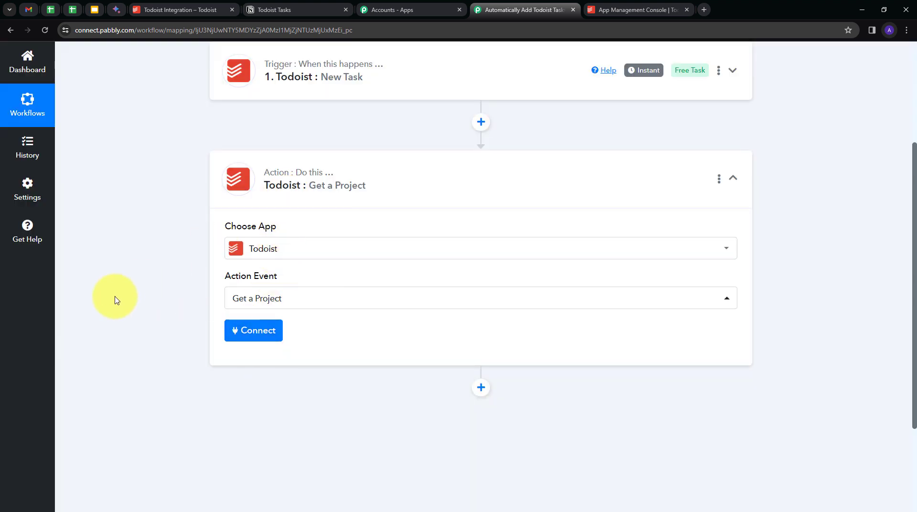
# Start a new Todoist connection for the action and copy the API token from Todoist's developer integration settings.
pyautogui.click(256, 336)
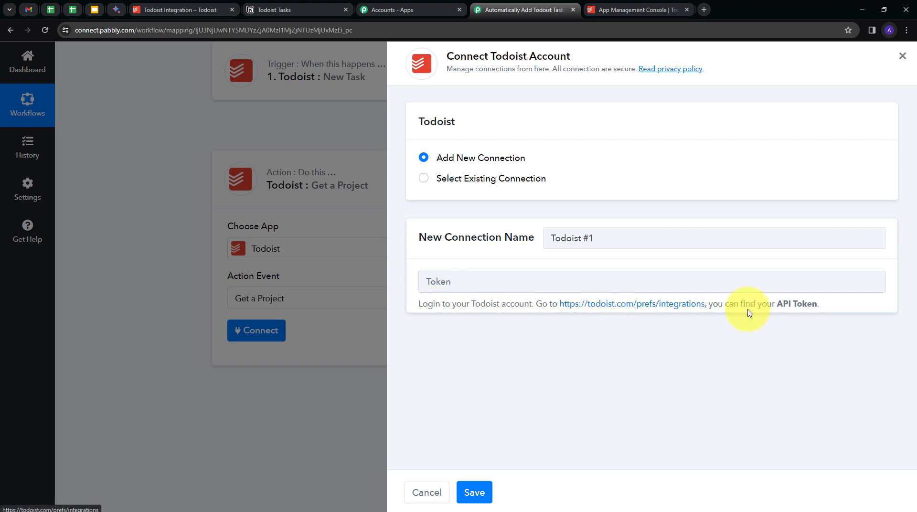
pyautogui.click(610, 310)
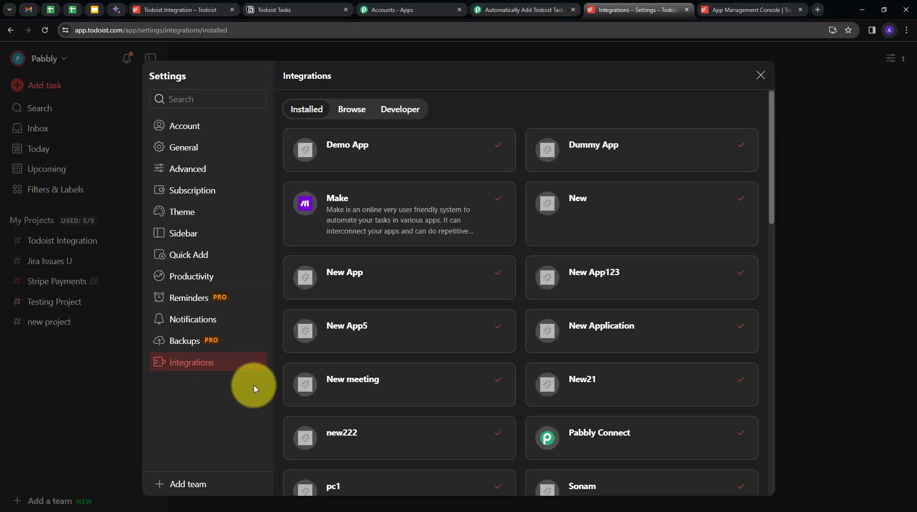
pyautogui.click(396, 117)
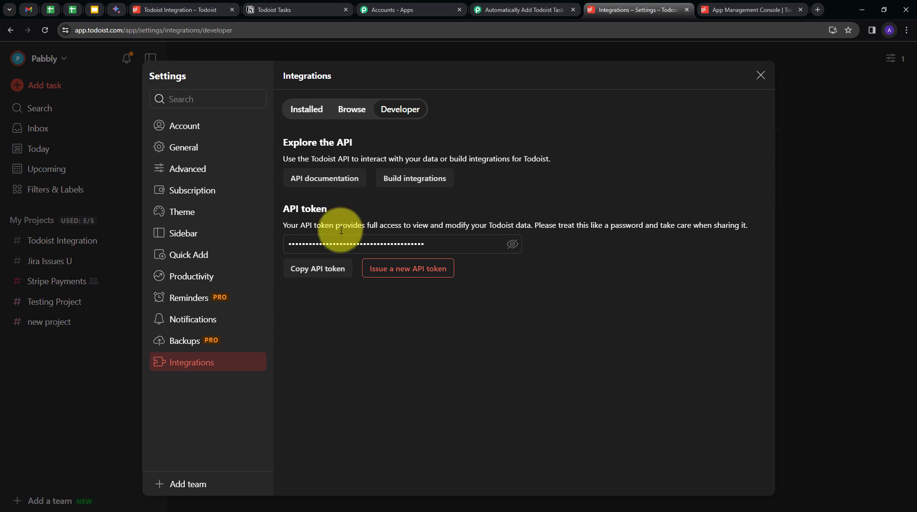
pyautogui.click(319, 269)
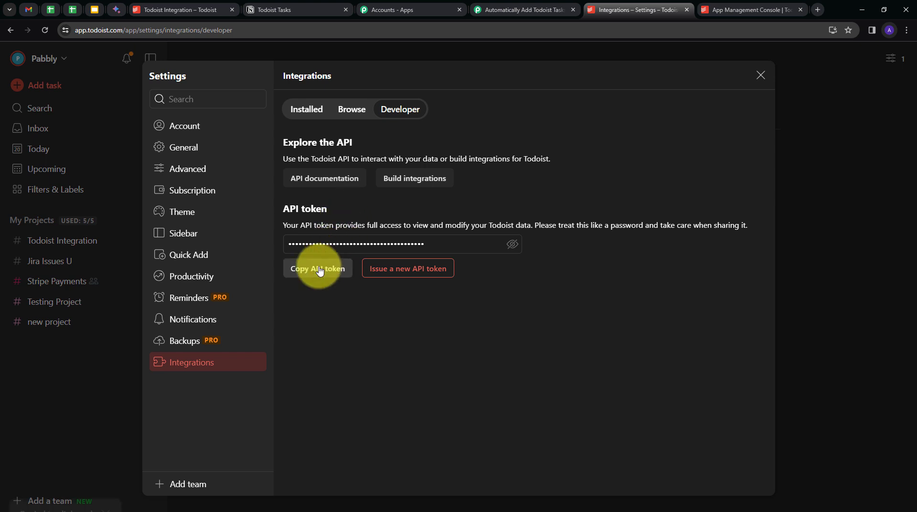
# Return to the Pabbly Connect workflow, paste the API token into the Todoist connection's token field, and save the connection.
pyautogui.click(523, 7)
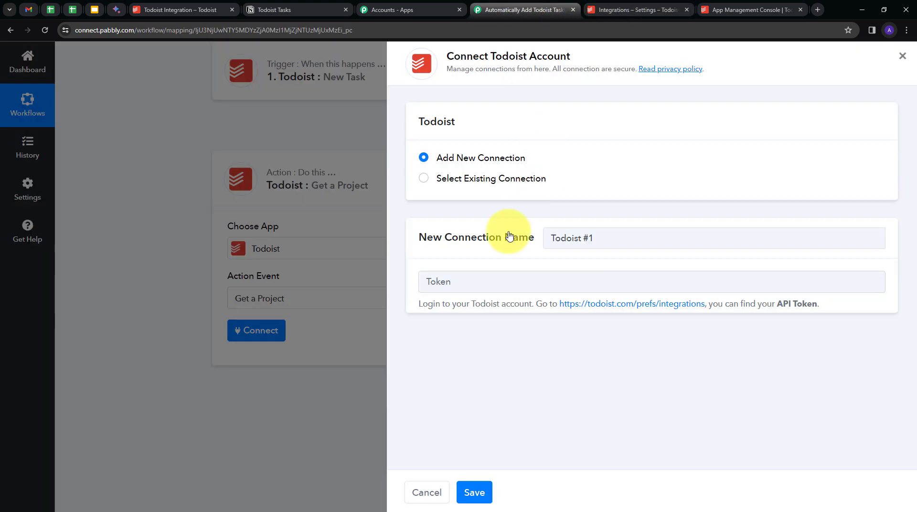
pyautogui.click(460, 282)
pyautogui.hotkey('ctrl', 'v')
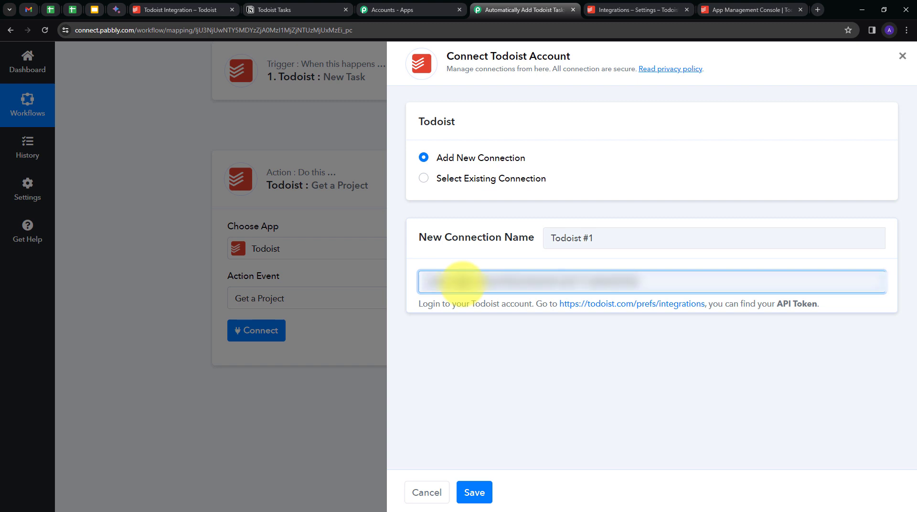
pyautogui.click(475, 492)
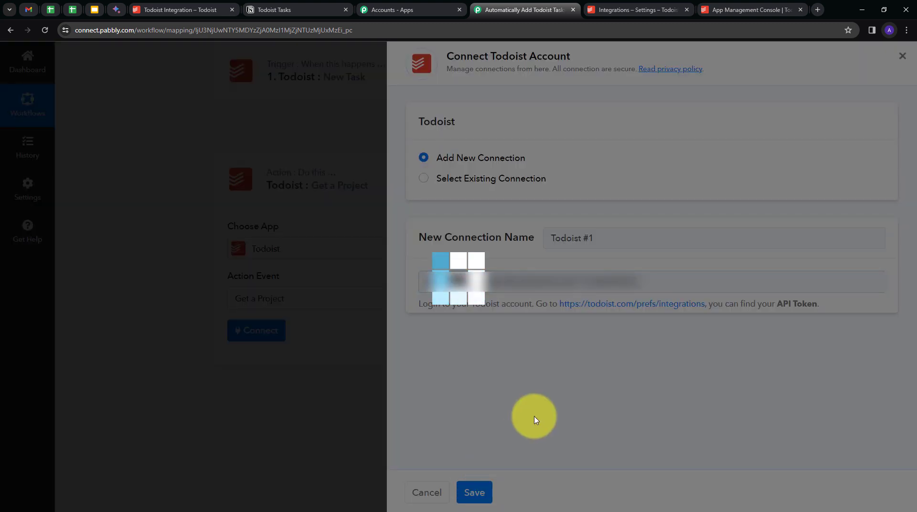
# Enable mapping for the Project ID and map it to the Event Data Project Id from the Todoist New Task trigger.
pyautogui.scroll(-1, 479, 337)
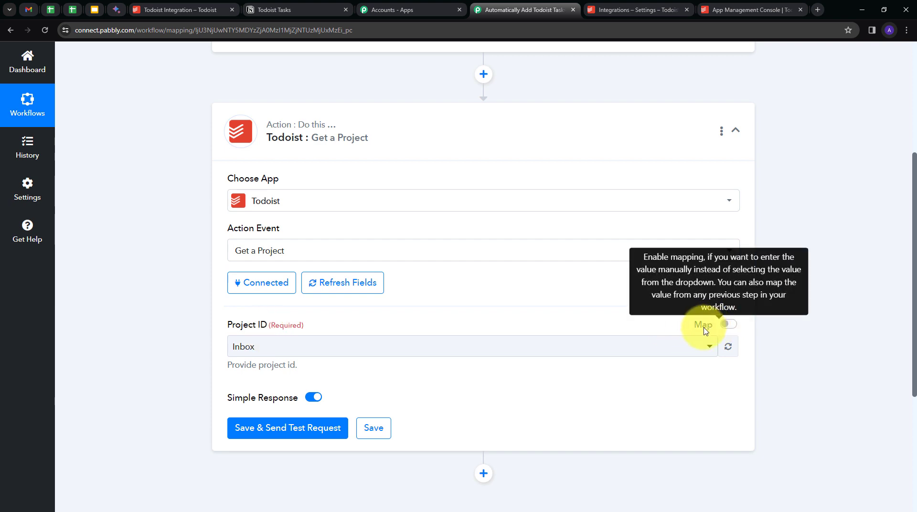
pyautogui.click(729, 325)
pyautogui.click(241, 344)
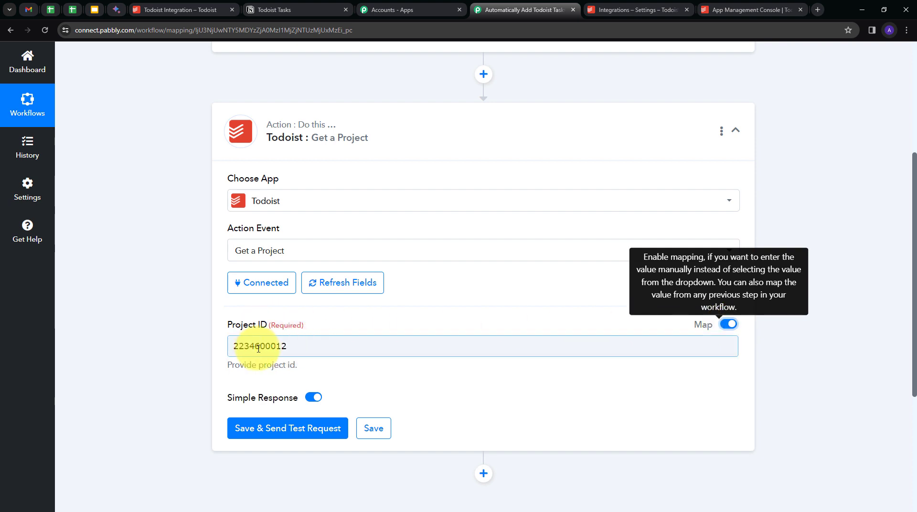
pyautogui.moveTo(330, 349); pyautogui.dragTo(223, 351)
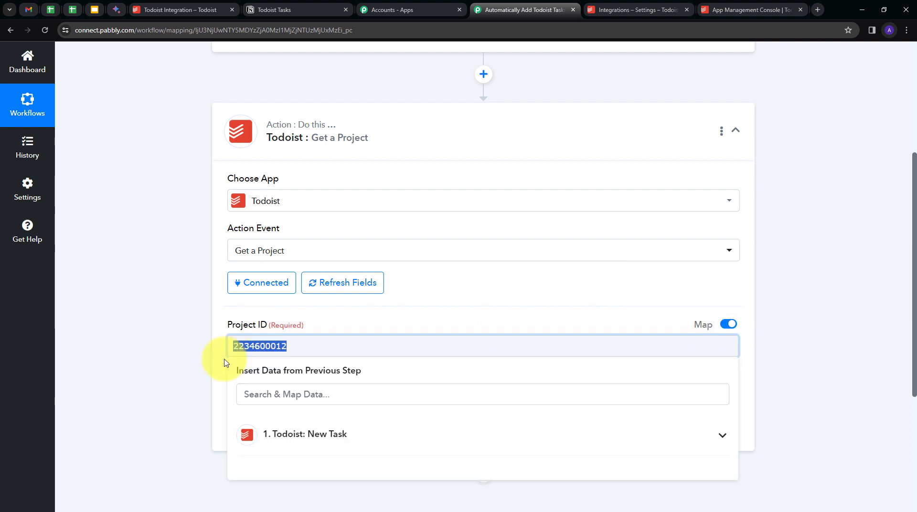
pyautogui.press('BackSpace')
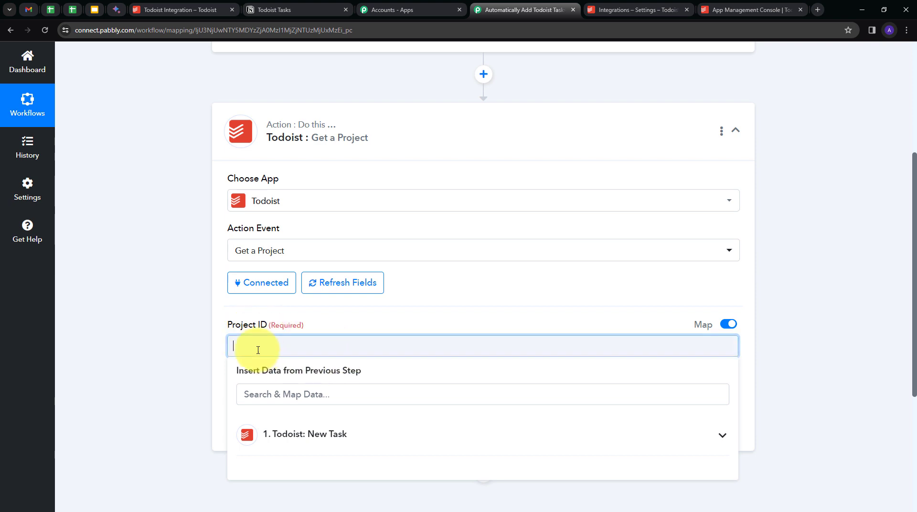
pyautogui.click(338, 434)
pyautogui.scroll(-8, 406, 365)
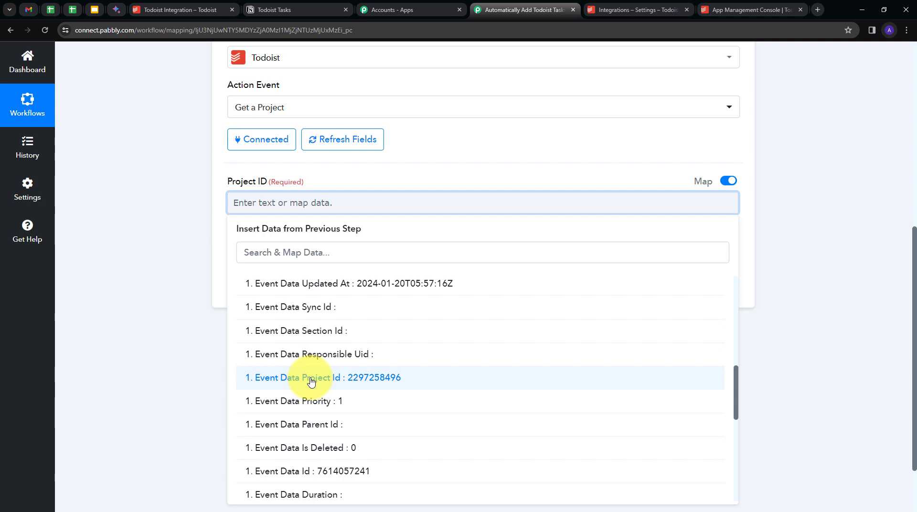
pyautogui.click(342, 380)
pyautogui.click(129, 246)
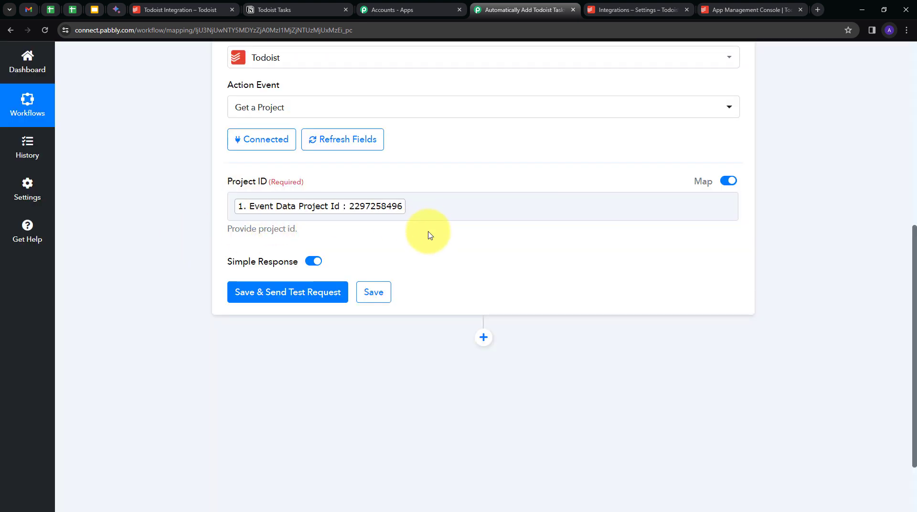
# Save the Get a Project action, send a test request, and check the project name in the received response.
pyautogui.click(266, 298)
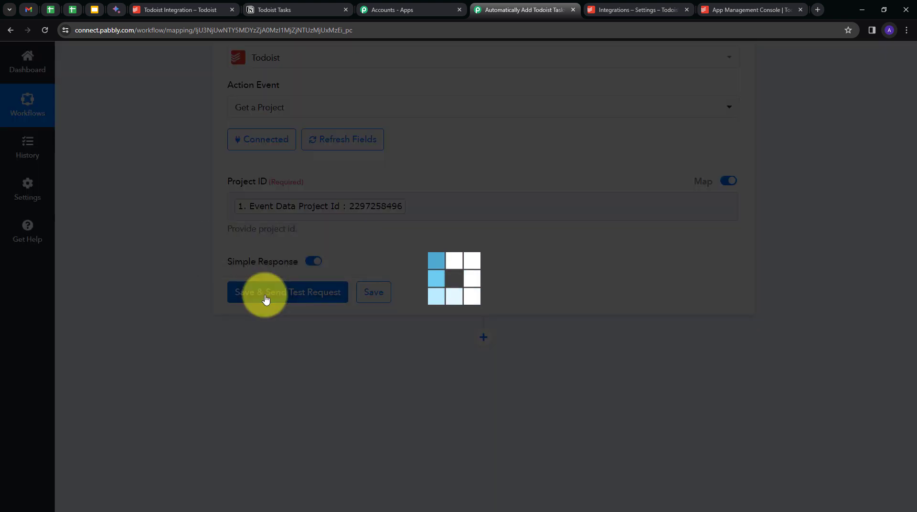
pyautogui.scroll(-4, 788, 304)
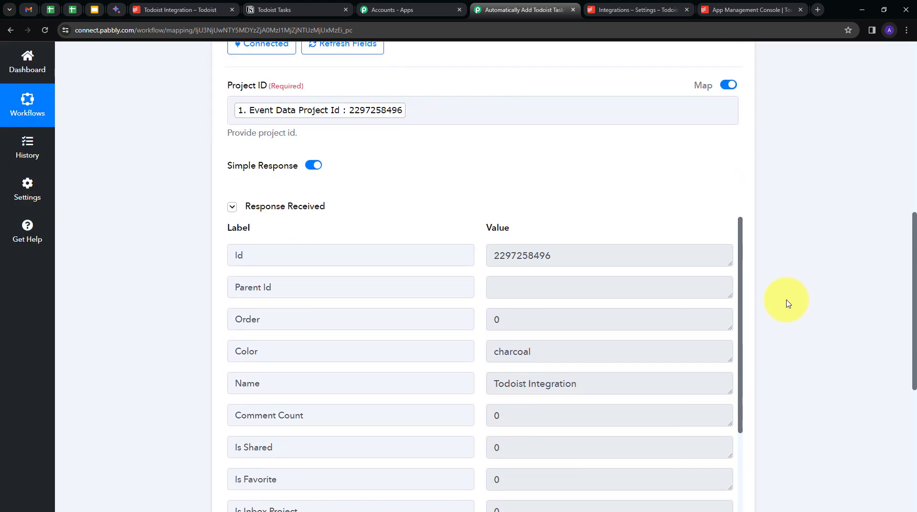
pyautogui.moveTo(586, 290); pyautogui.dragTo(454, 293)
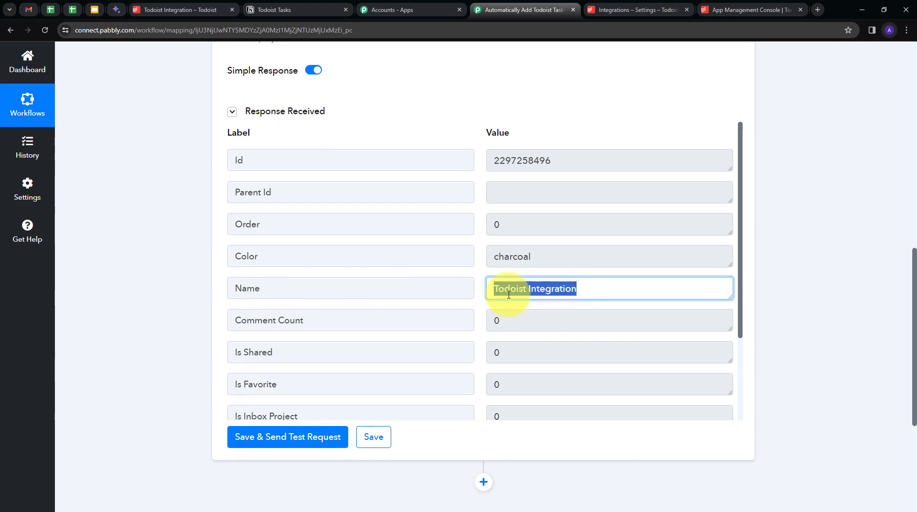
pyautogui.scroll(-2, 543, 296)
pyautogui.scroll(2, 542, 295)
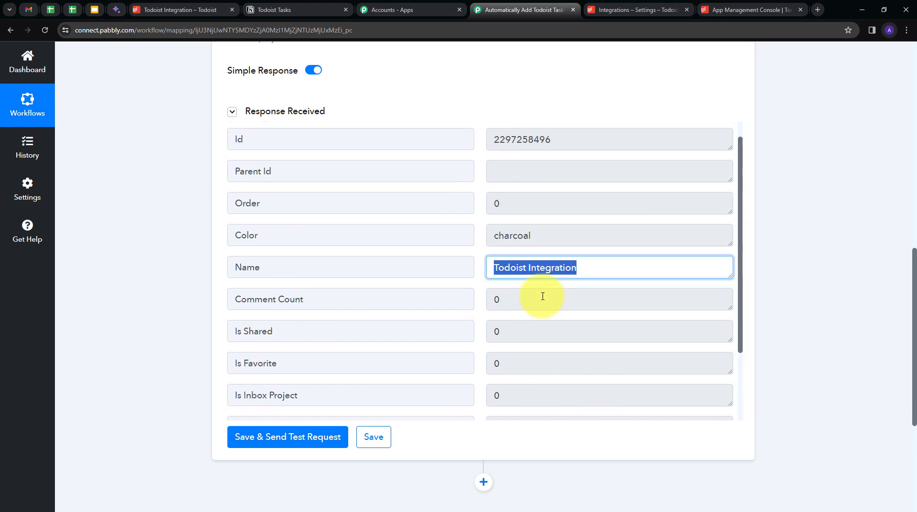
pyautogui.click(480, 298)
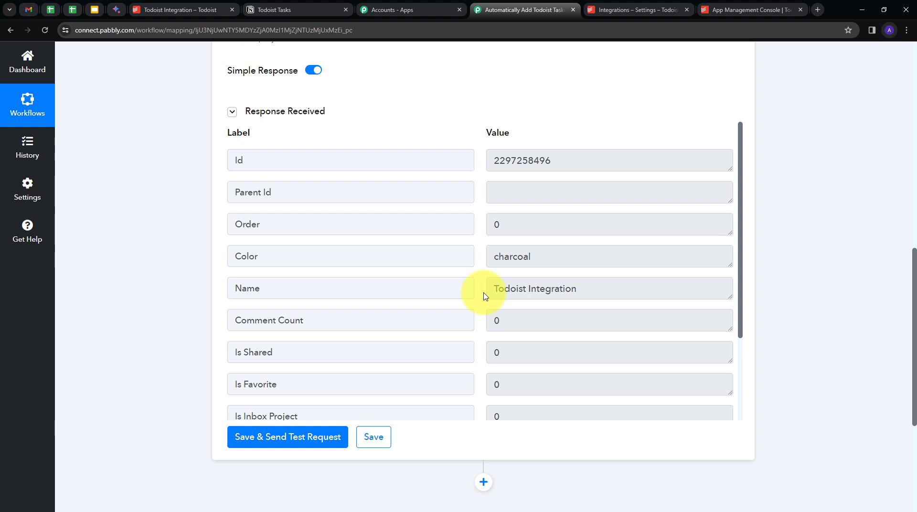
# Add another action step after Get a Project using the Notion app and the Create Database Item event.
pyautogui.scroll(-4, 484, 296)
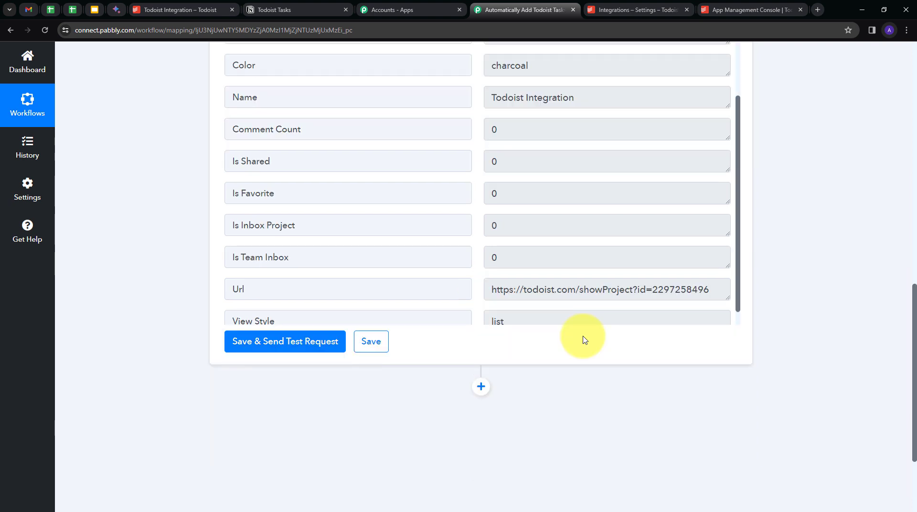
pyautogui.click(482, 388)
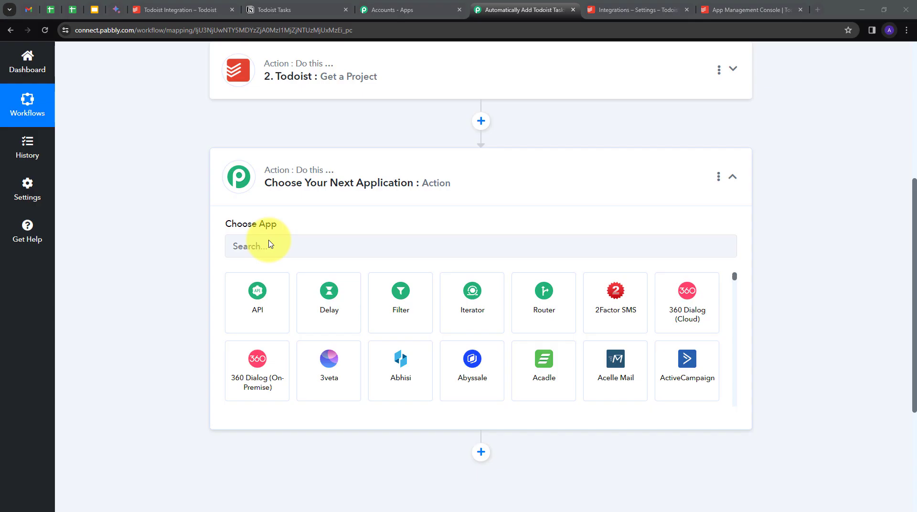
pyautogui.click(272, 249)
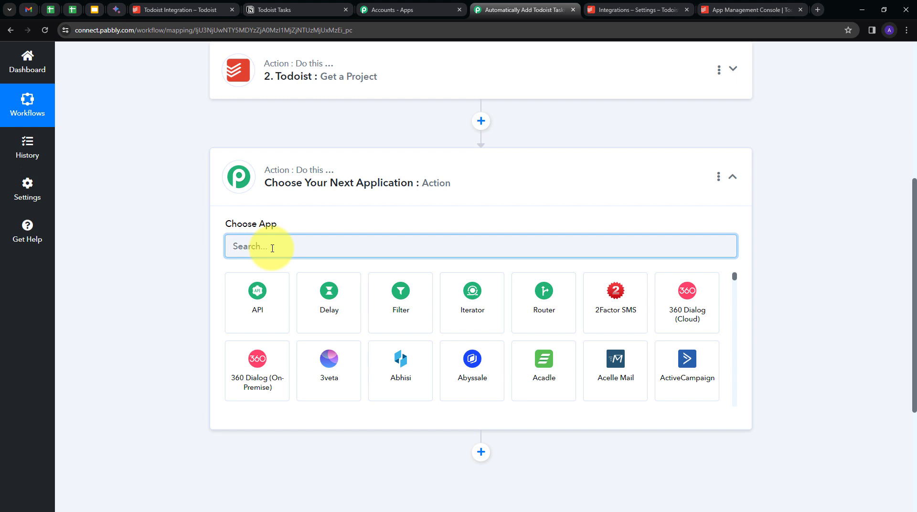
pyautogui.write('notio')
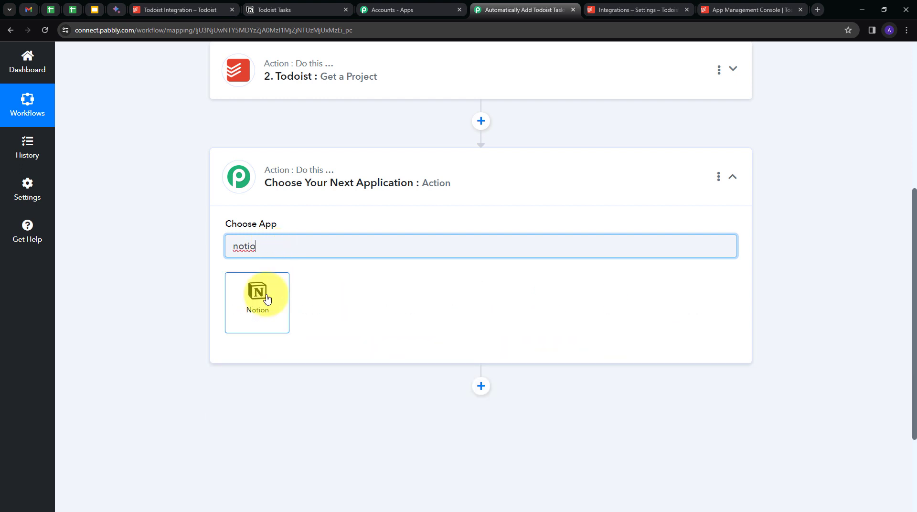
pyautogui.click(265, 297)
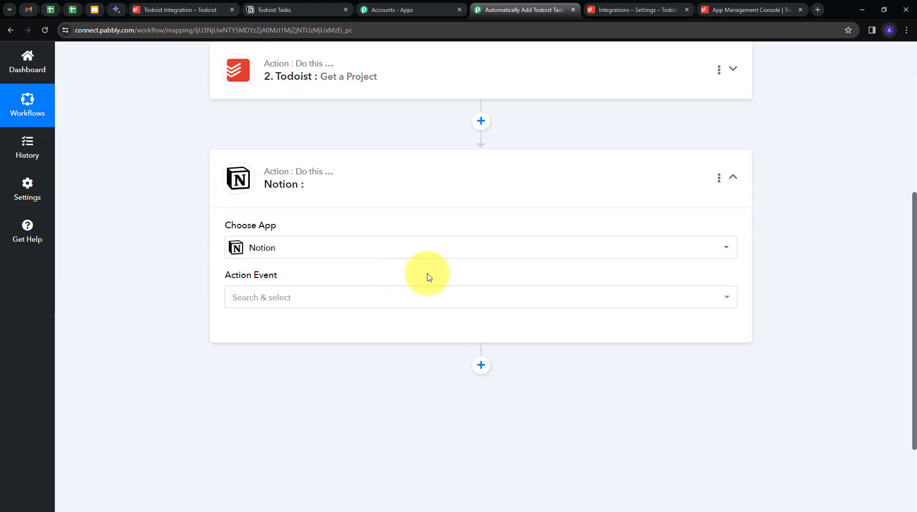
pyautogui.click(332, 296)
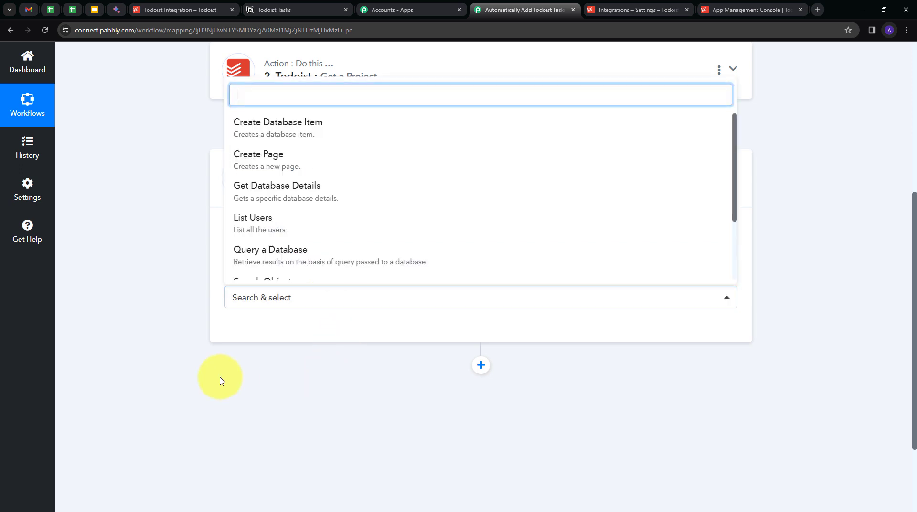
pyautogui.click(303, 136)
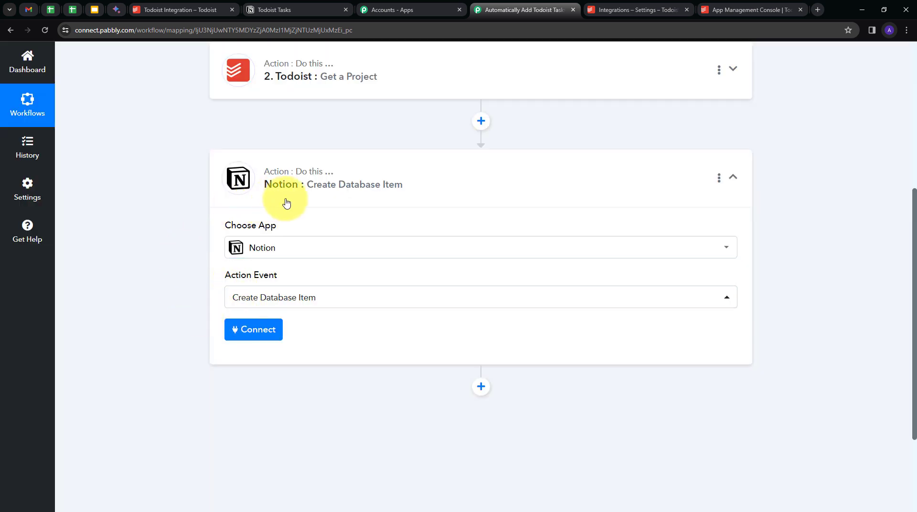
# Add a new Notion connection and authorize Pabbly Connect to access all pages in the Notion workspace.
pyautogui.click(249, 339)
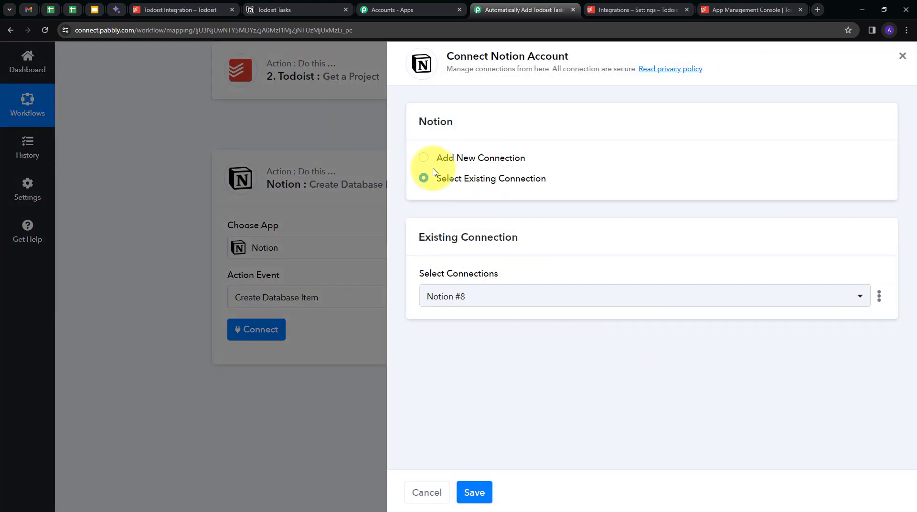
pyautogui.click(449, 163)
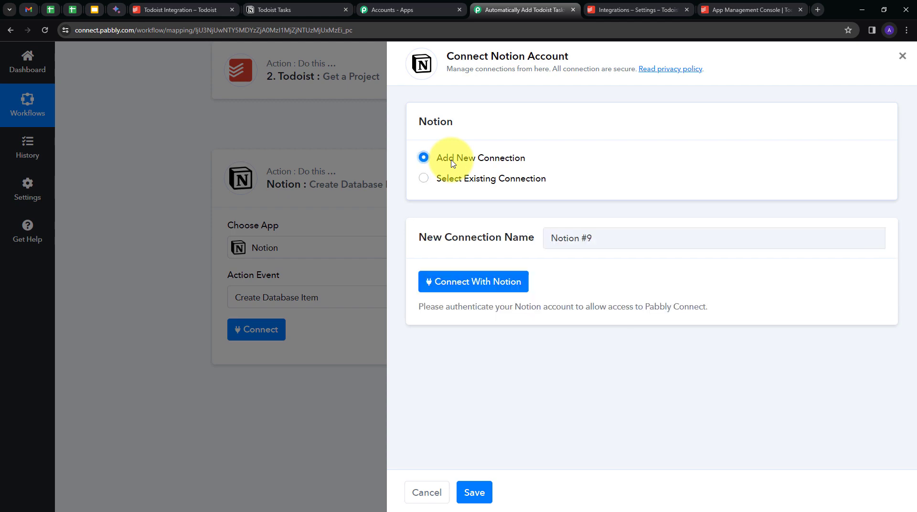
pyautogui.click(442, 286)
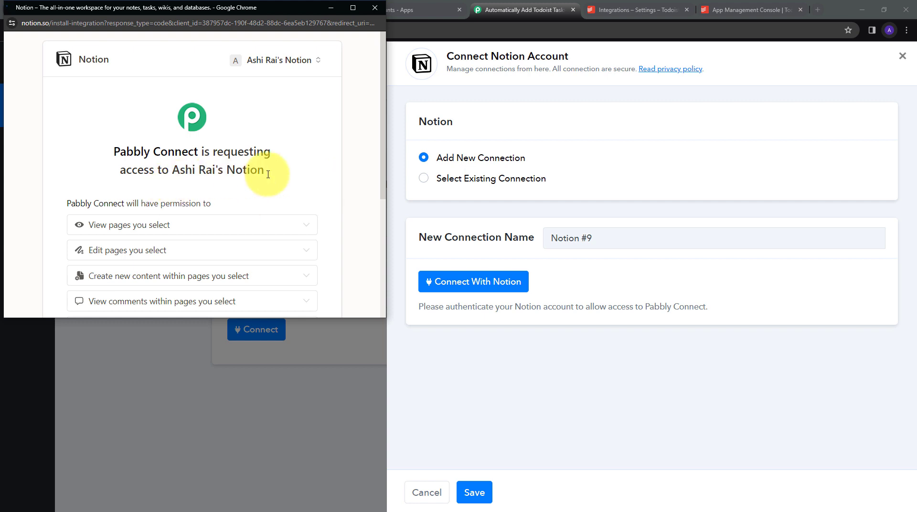
pyautogui.scroll(-4, 266, 170)
pyautogui.click(235, 194)
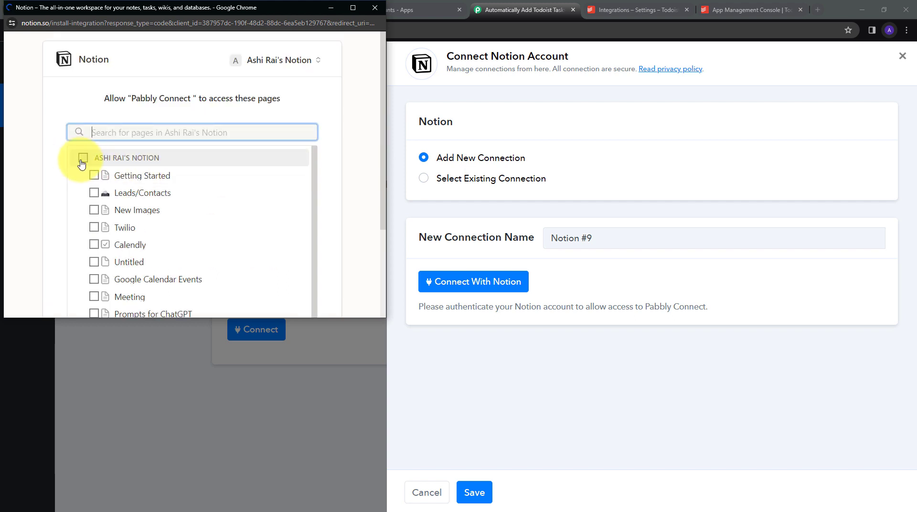
pyautogui.click(82, 163)
pyautogui.scroll(-2, 221, 181)
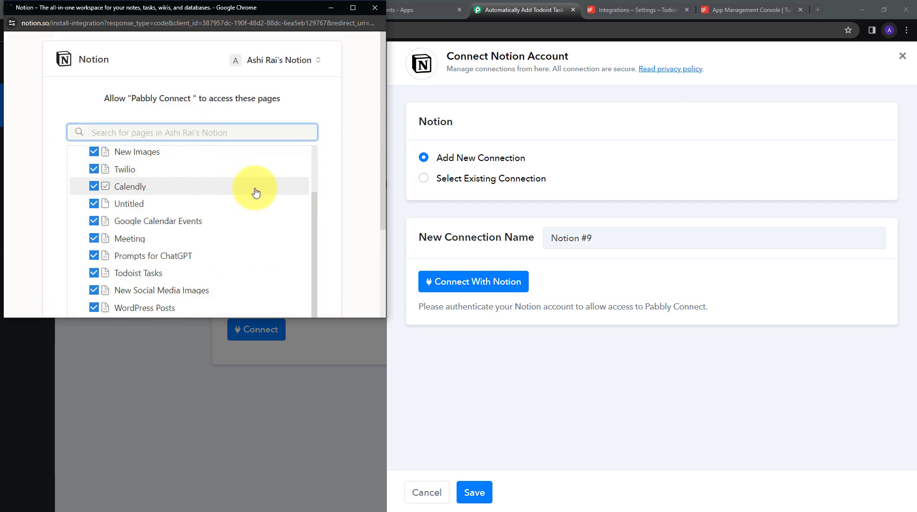
pyautogui.scroll(-3, 255, 192)
pyautogui.click(235, 270)
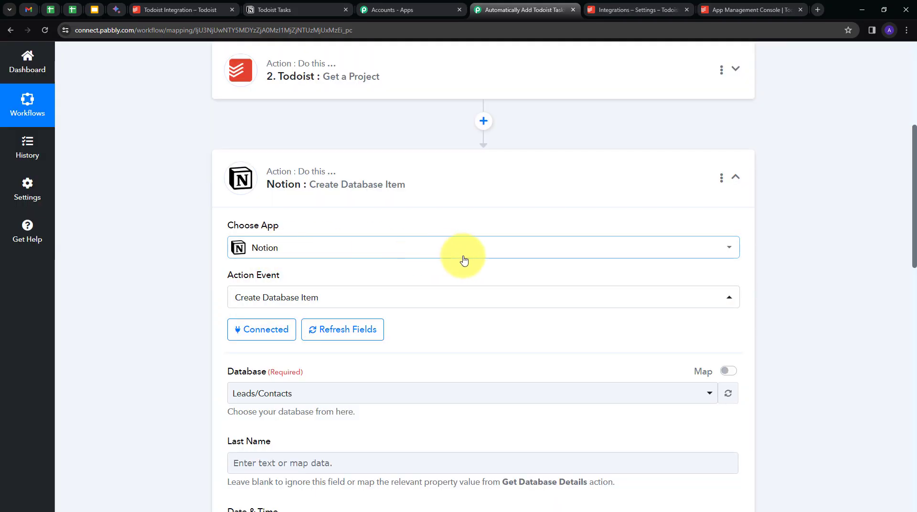
# Check the target table in Notion and choose Todoist Tasks as the database for the Create Database Item action.
pyautogui.scroll(-3, 236, 241)
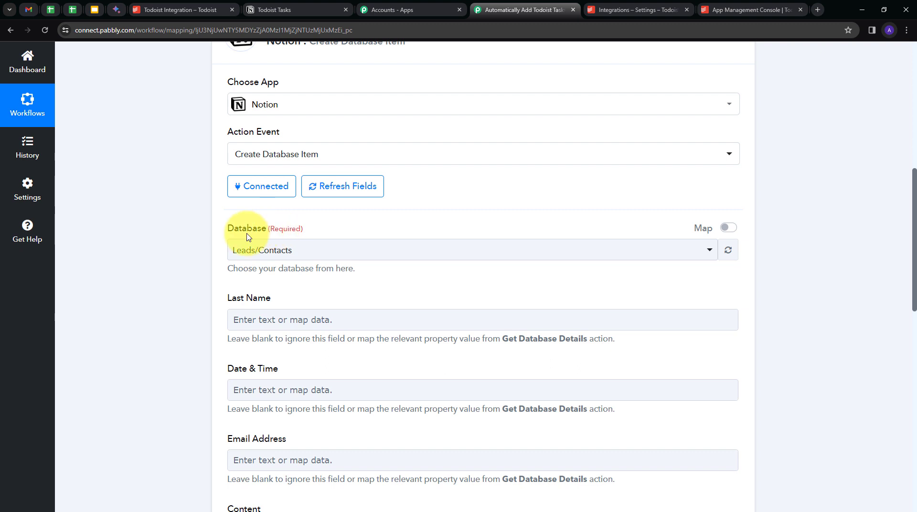
pyautogui.click(378, 249)
pyautogui.scroll(-1, 321, 336)
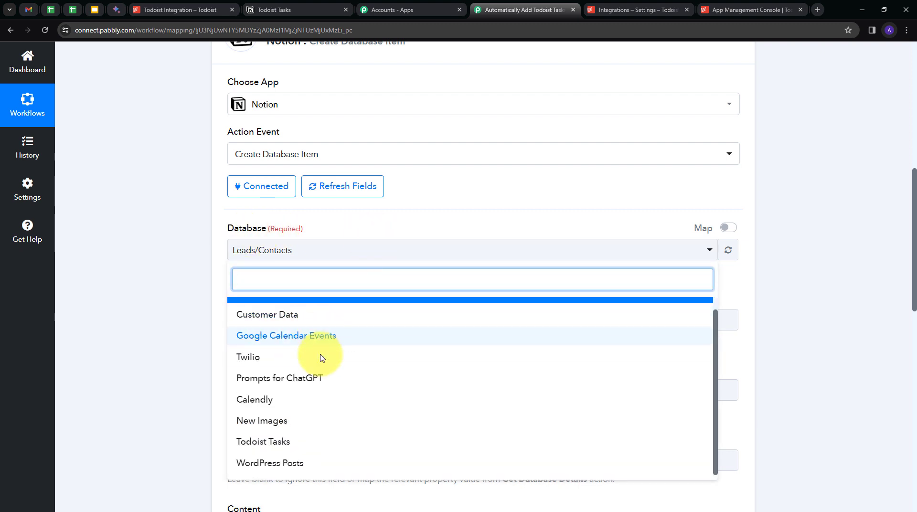
pyautogui.scroll(1, 321, 363)
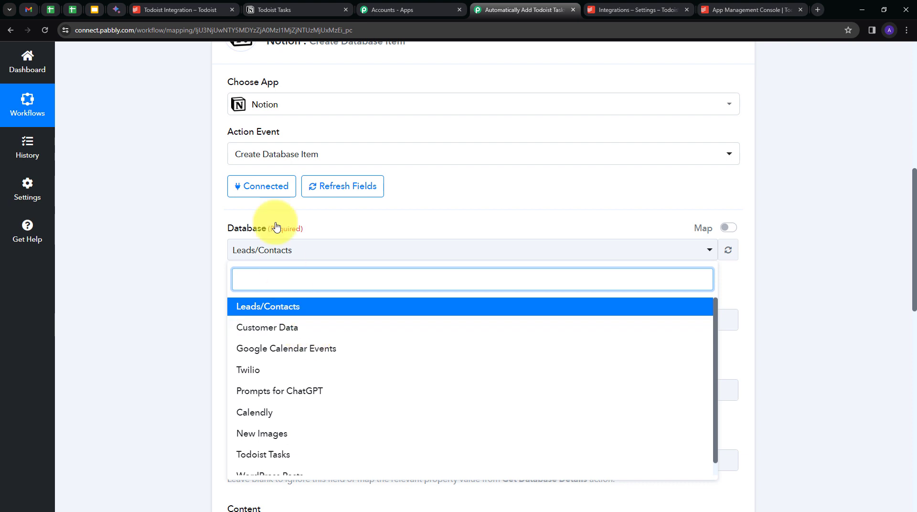
pyautogui.click(277, 10)
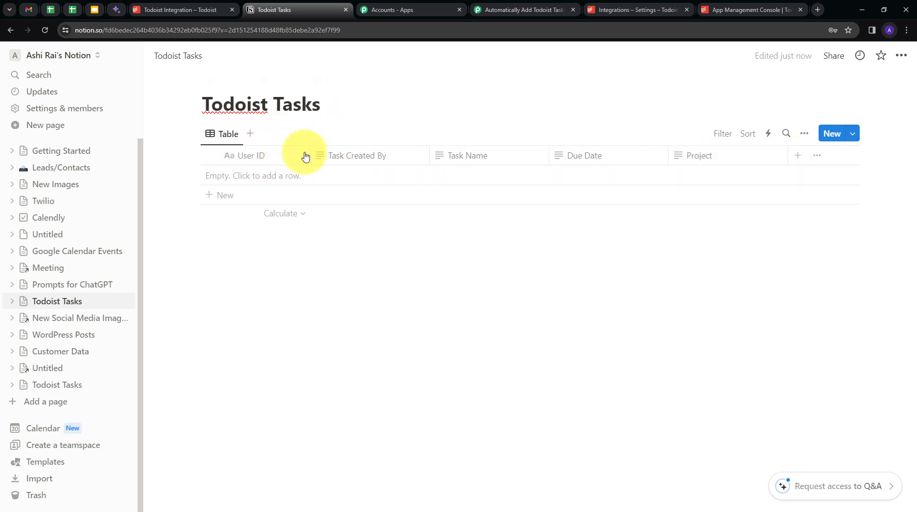
pyautogui.click(526, 10)
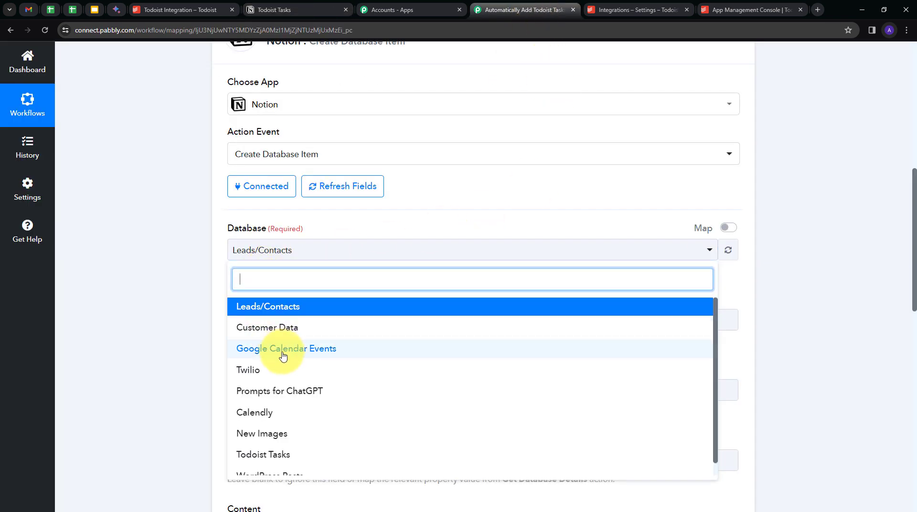
pyautogui.scroll(-1, 256, 353)
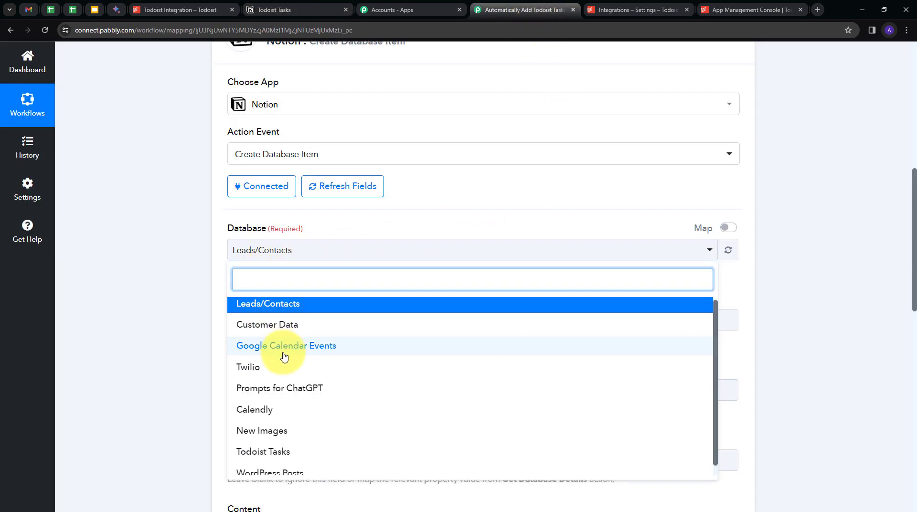
pyautogui.click(279, 451)
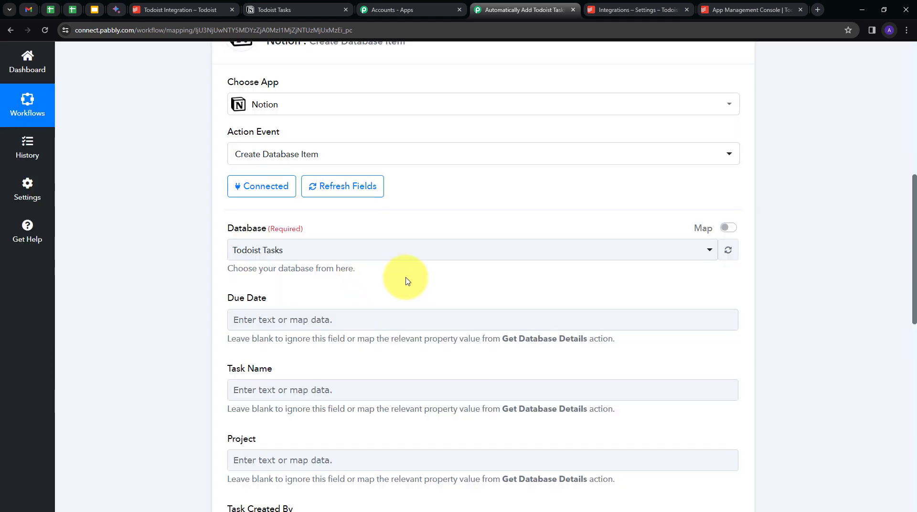
# Map the Due Date field of the Notion item to Event Data Due String from the Todoist New Task trigger.
pyautogui.scroll(-2, 406, 277)
pyautogui.scroll(-3, 363, 315)
pyautogui.scroll(3, 342, 344)
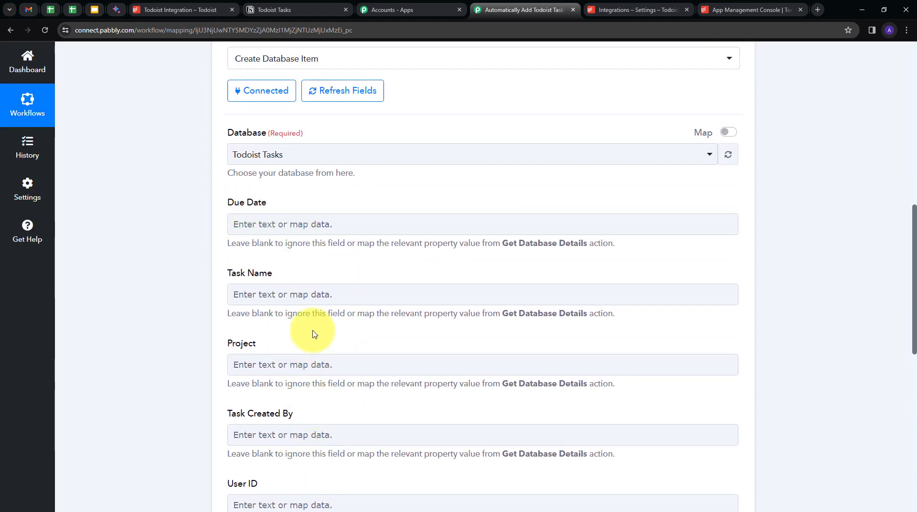
pyautogui.scroll(-1, 306, 329)
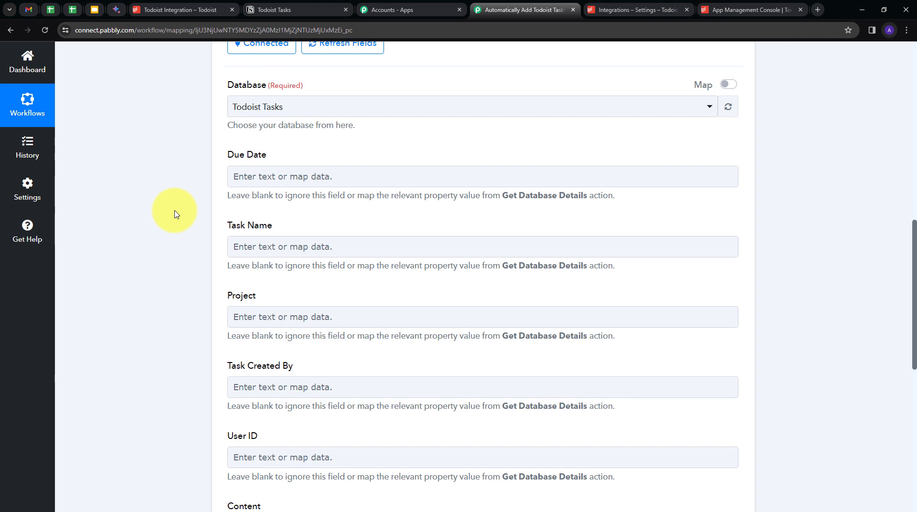
pyautogui.click(286, 176)
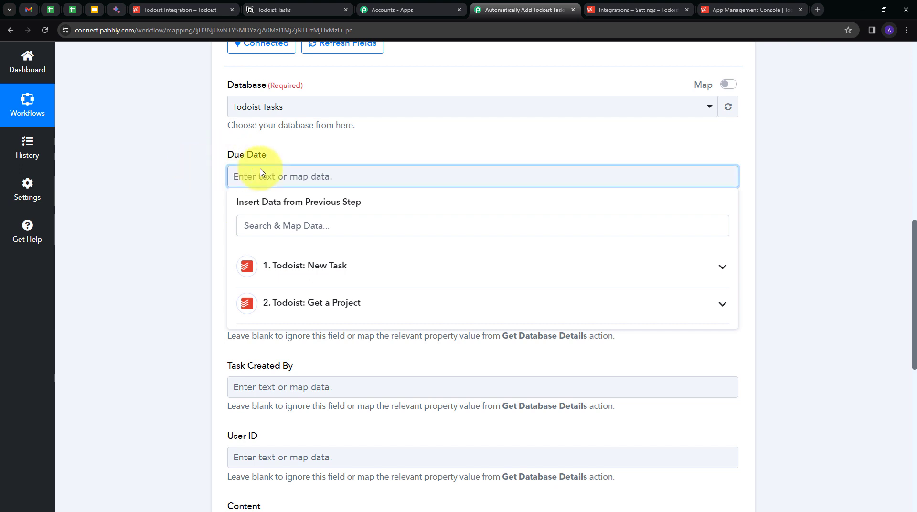
pyautogui.click(339, 266)
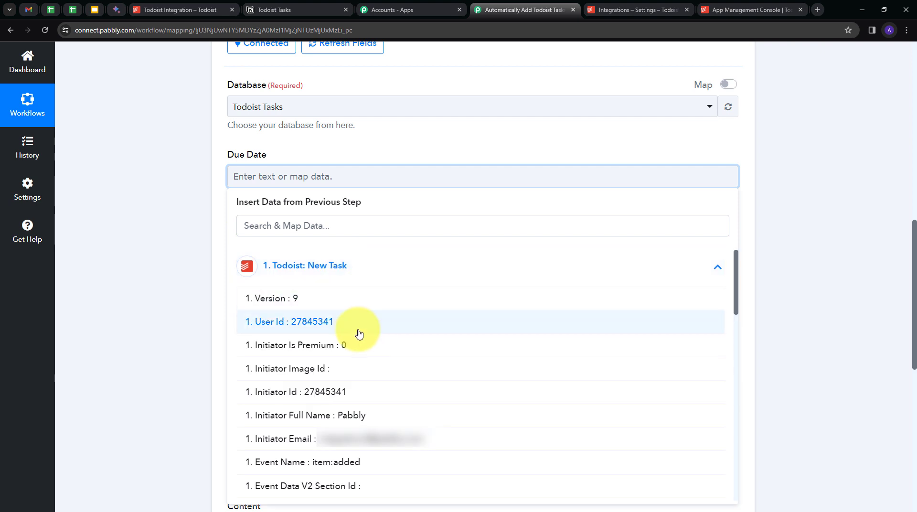
pyautogui.scroll(-4, 358, 332)
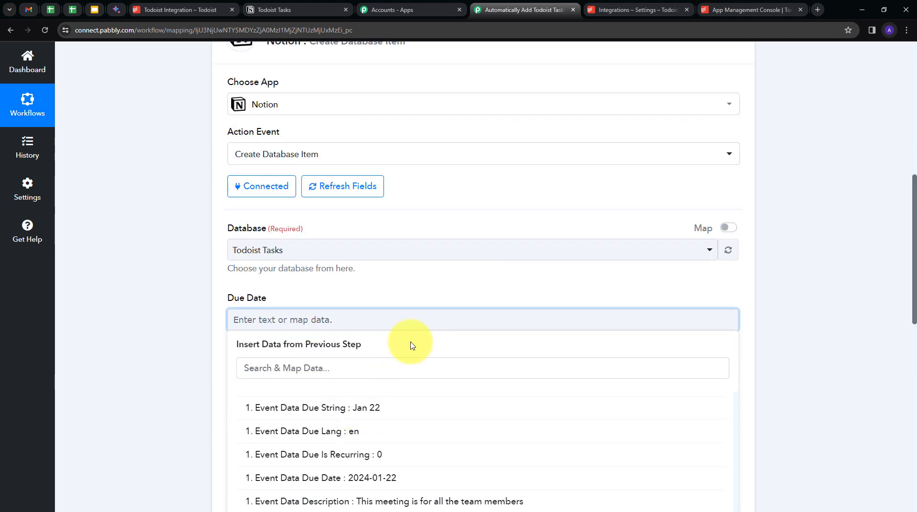
pyautogui.scroll(-1, 383, 355)
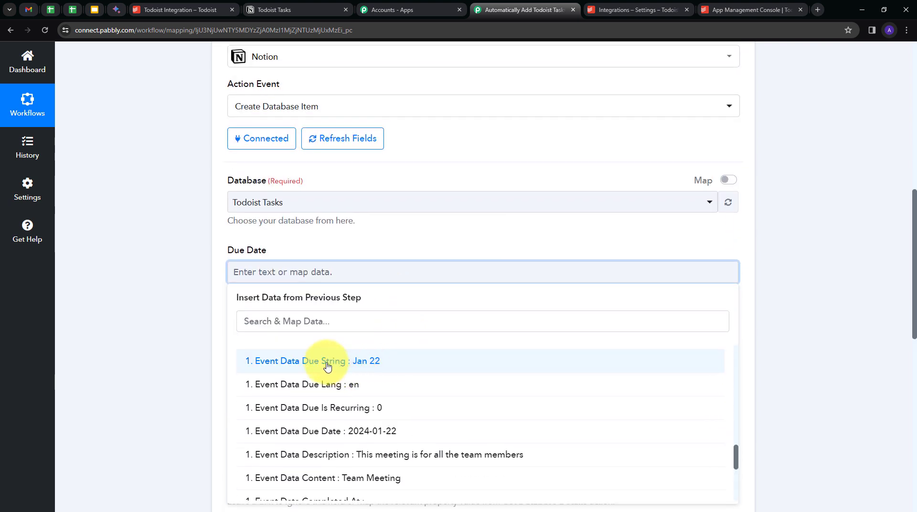
pyautogui.click(327, 366)
pyautogui.click(135, 307)
# Map the Task Name field to Event Data Content from the Todoist New Task trigger.
pyautogui.scroll(-1, 335, 277)
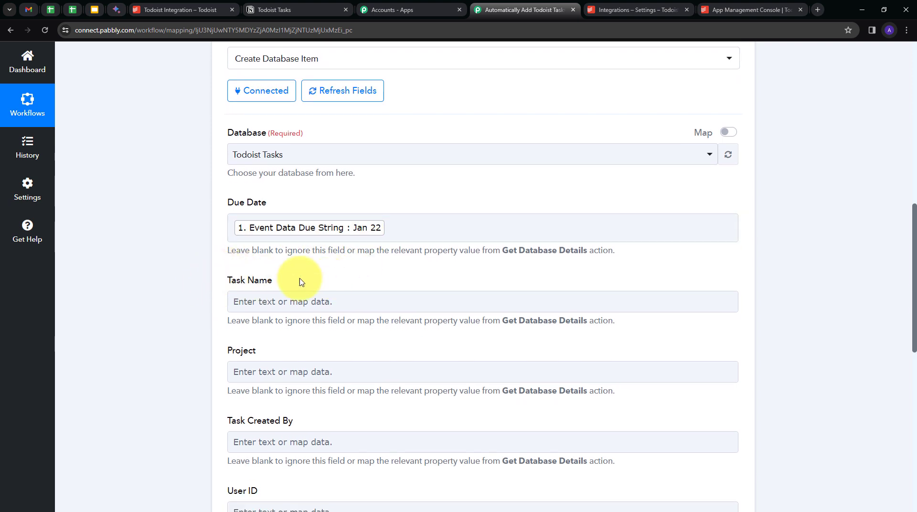
pyautogui.scroll(-2, 303, 272)
pyautogui.click(349, 207)
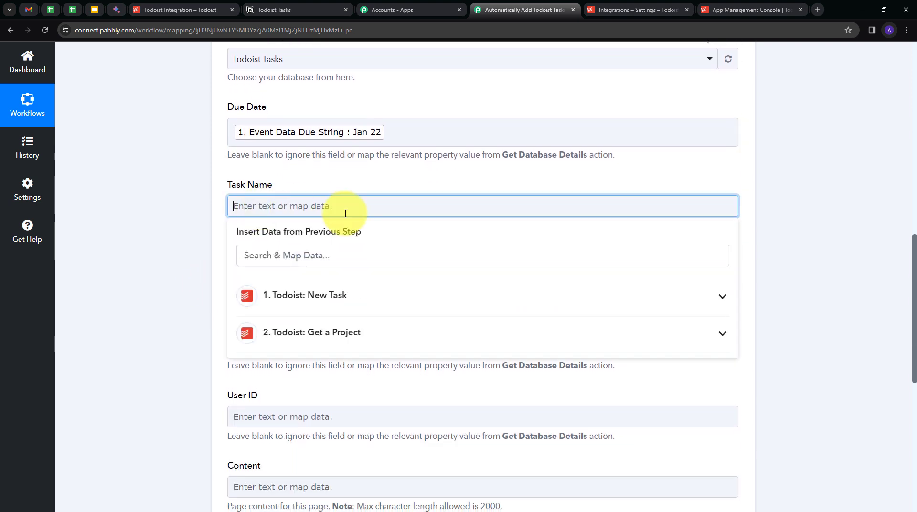
pyautogui.click(324, 298)
pyautogui.scroll(-10, 394, 351)
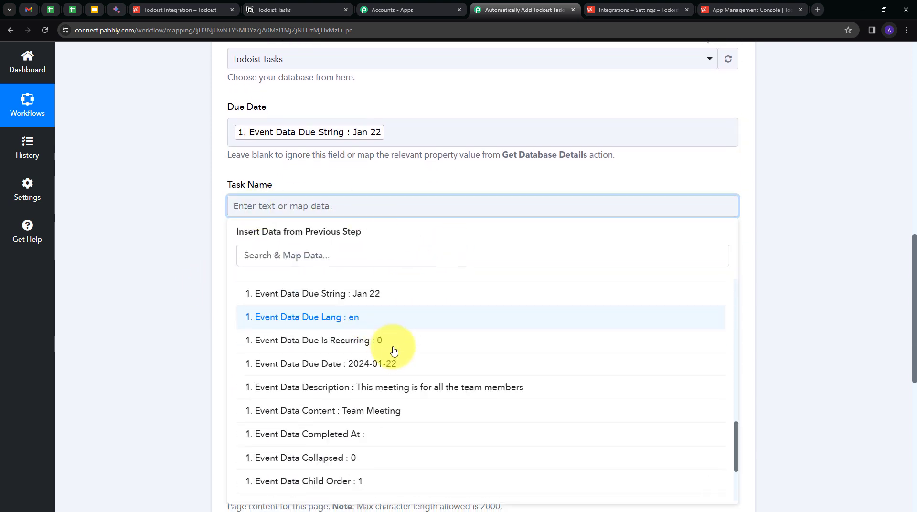
pyautogui.click(327, 411)
pyautogui.click(199, 240)
# Map the Project field to the project Name returned by the Todoist Get a Project action.
pyautogui.scroll(-1, 198, 240)
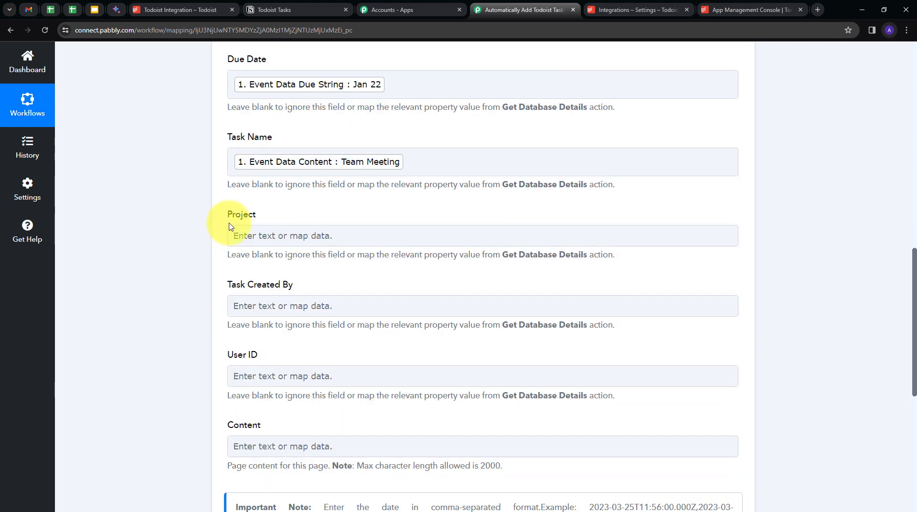
pyautogui.click(257, 237)
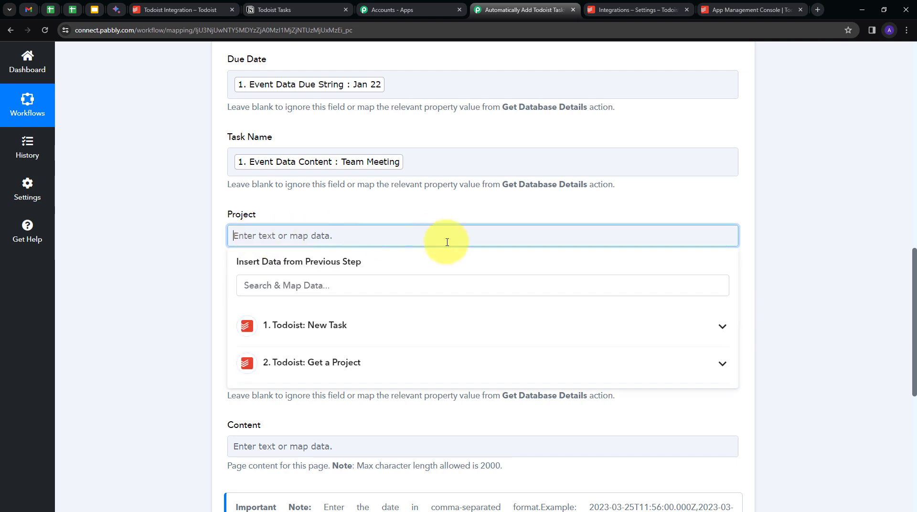
pyautogui.click(269, 212)
pyautogui.click(271, 241)
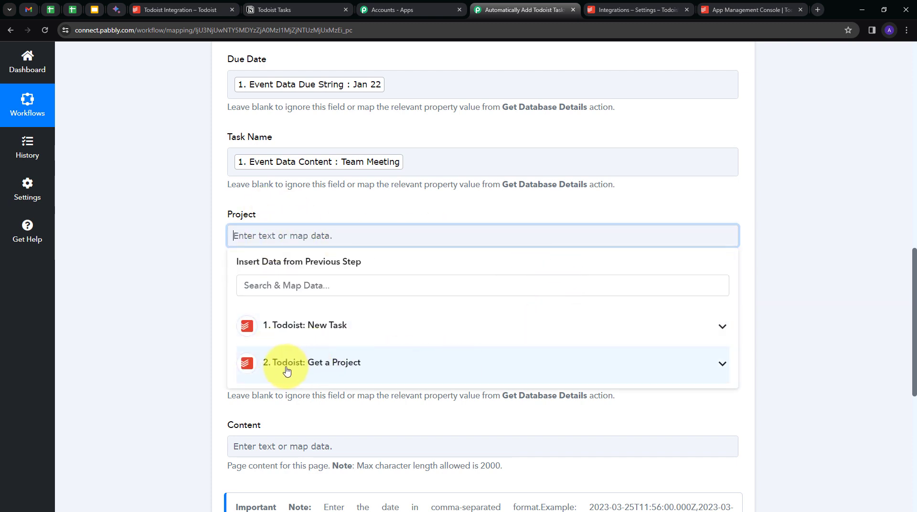
pyautogui.click(373, 365)
pyautogui.scroll(-3, 389, 380)
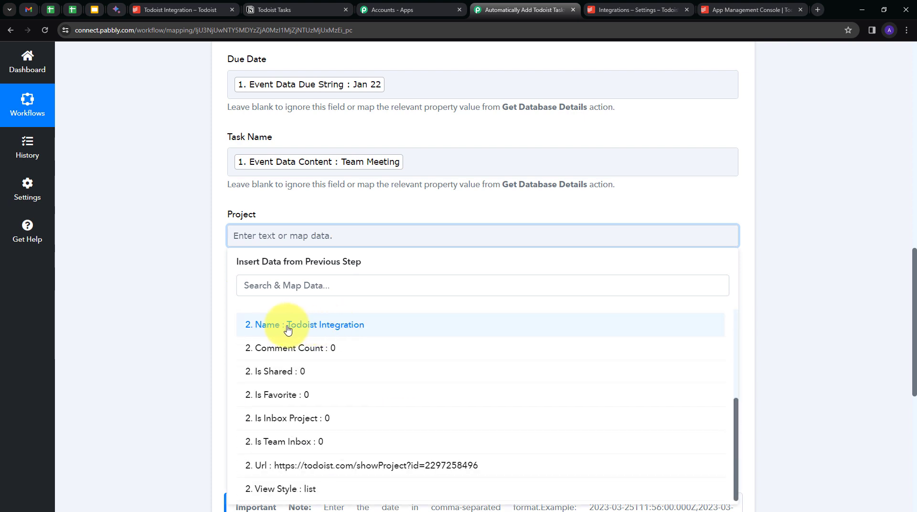
pyautogui.click(320, 328)
# Map the Task Created By field to Initiator Full Name from the Todoist New Task trigger.
pyautogui.scroll(-2, 227, 204)
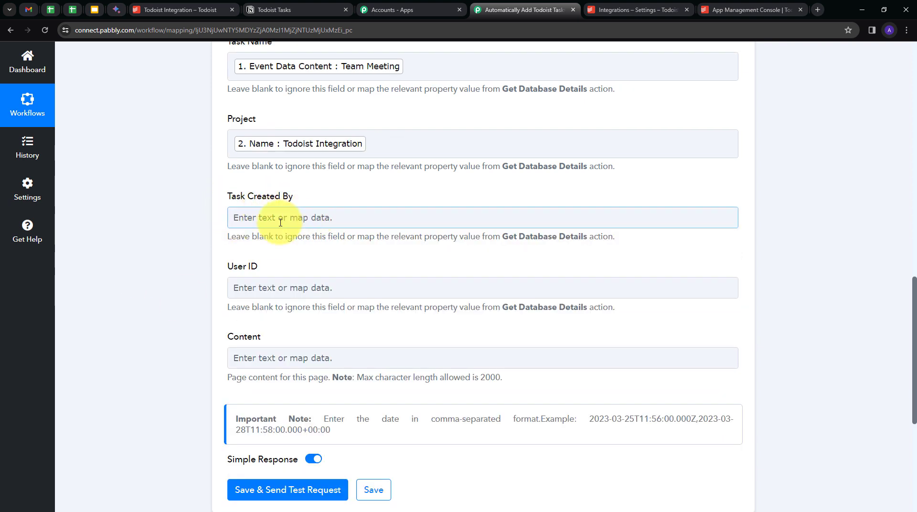
pyautogui.click(323, 219)
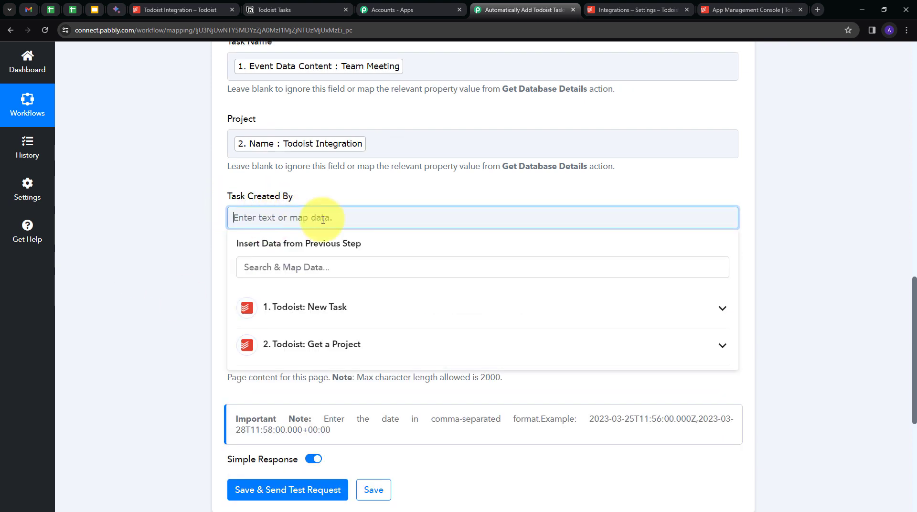
pyautogui.click(363, 310)
pyautogui.scroll(-1, 380, 363)
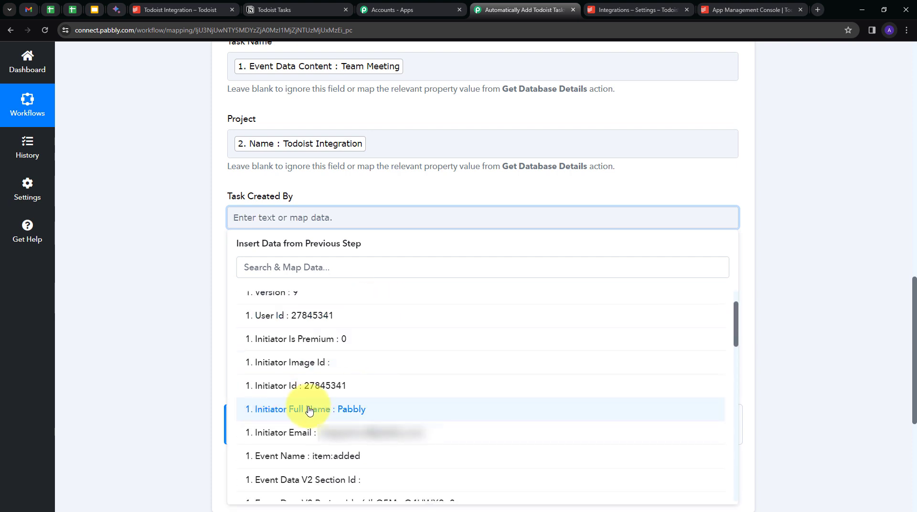
pyautogui.click(357, 414)
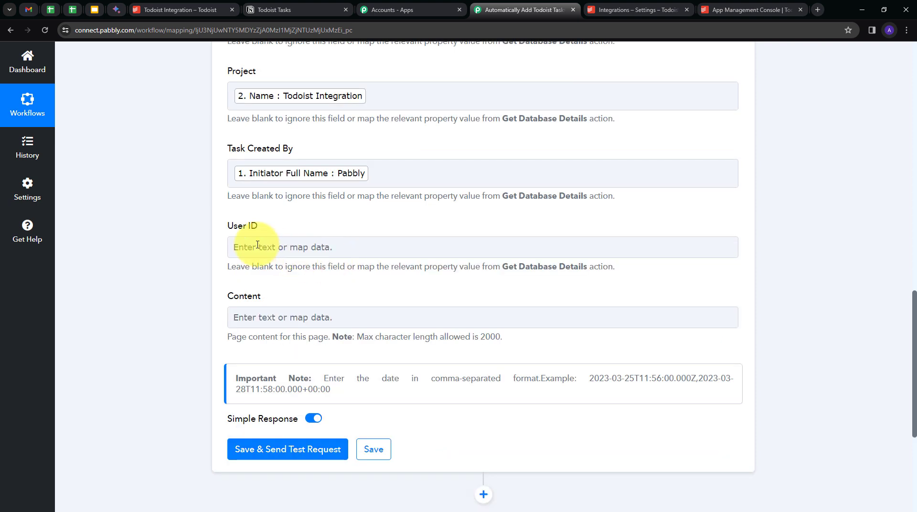
# Map the User ID field to User Id from the Todoist New Task trigger.
pyautogui.click(287, 246)
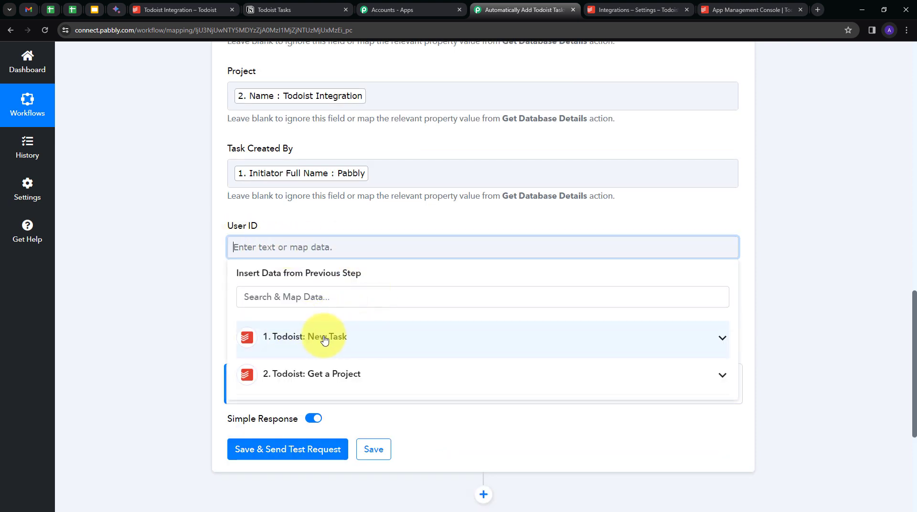
pyautogui.click(366, 340)
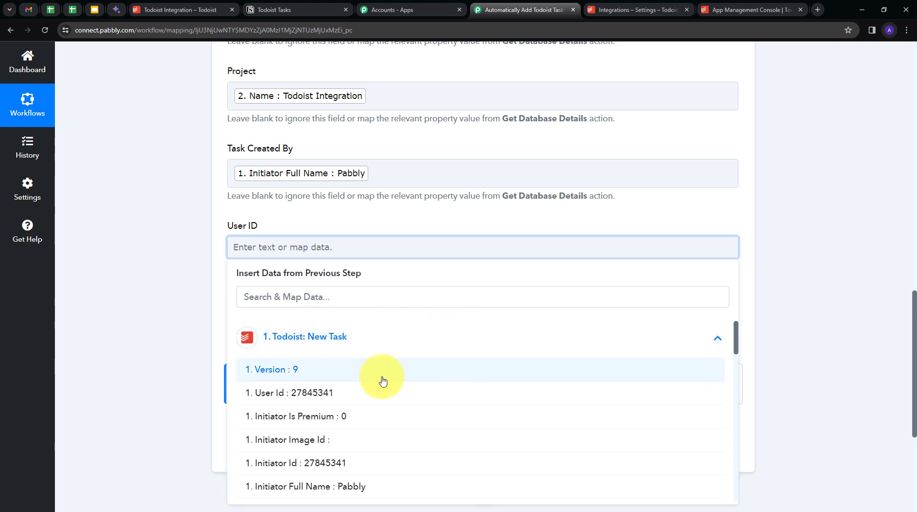
pyautogui.click(258, 400)
pyautogui.click(177, 336)
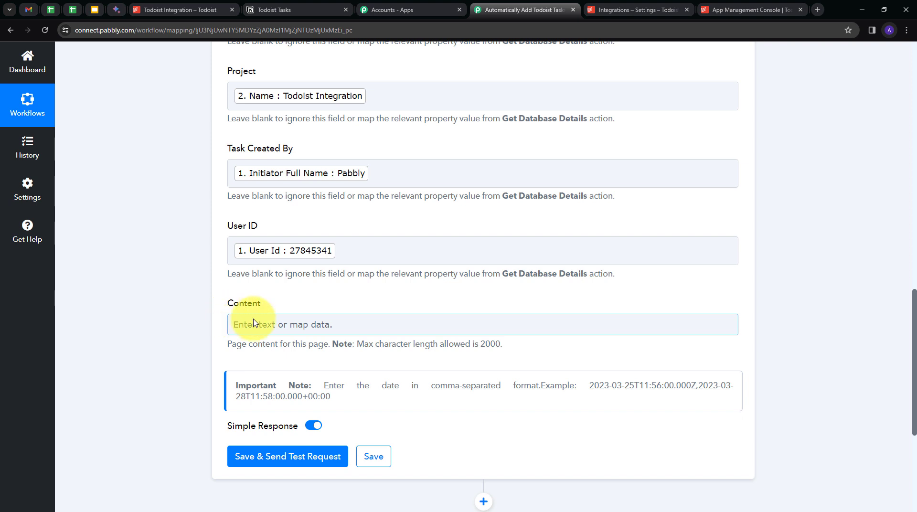
# Map the Content field of the Notion page to Event Data Description from the Todoist New Task trigger.
pyautogui.click(229, 321)
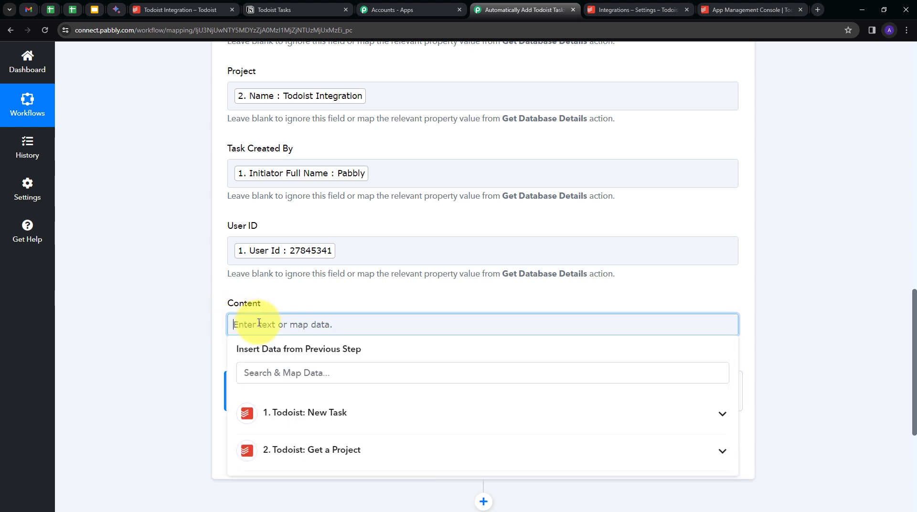
pyautogui.click(324, 415)
pyautogui.scroll(-5, 283, 373)
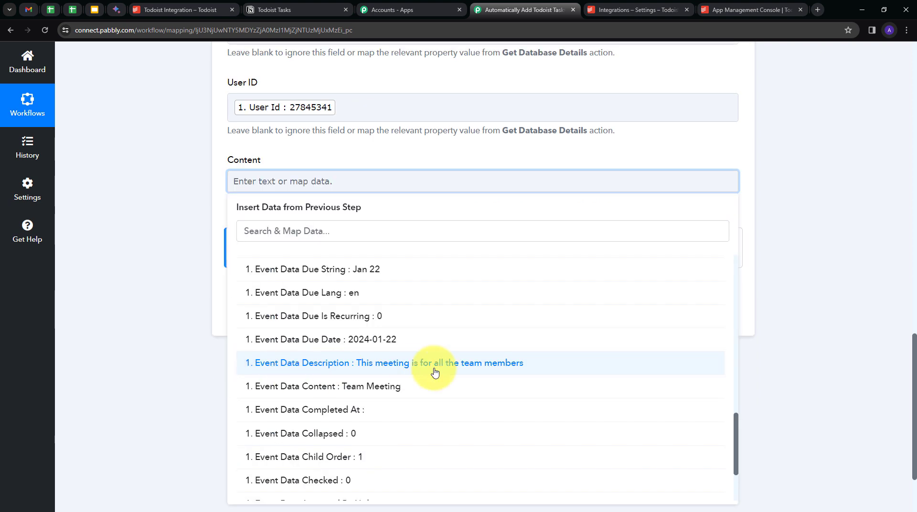
pyautogui.click(419, 368)
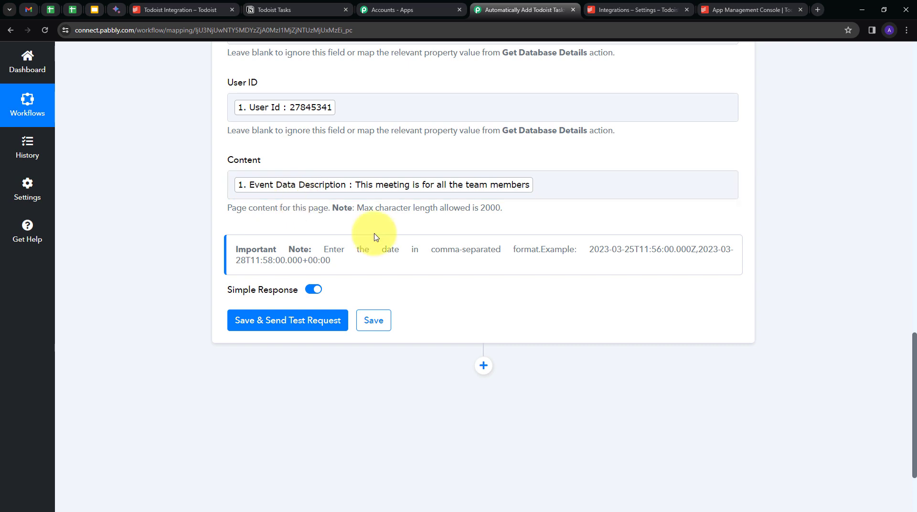
# Review the mapped fields, save the Create Database Item action with a test request, and inspect the received response.
pyautogui.scroll(9, 369, 229)
pyautogui.scroll(2, 258, 200)
pyautogui.scroll(-5, 301, 254)
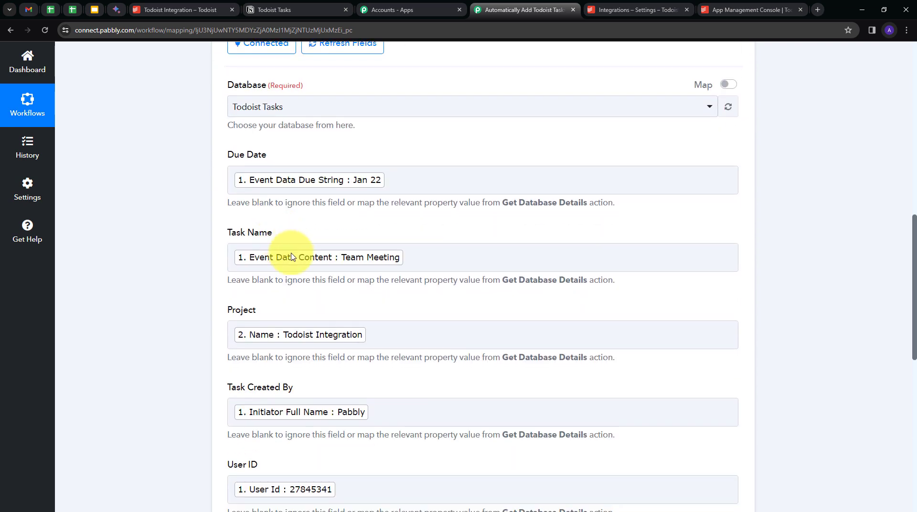
pyautogui.scroll(-4, 419, 281)
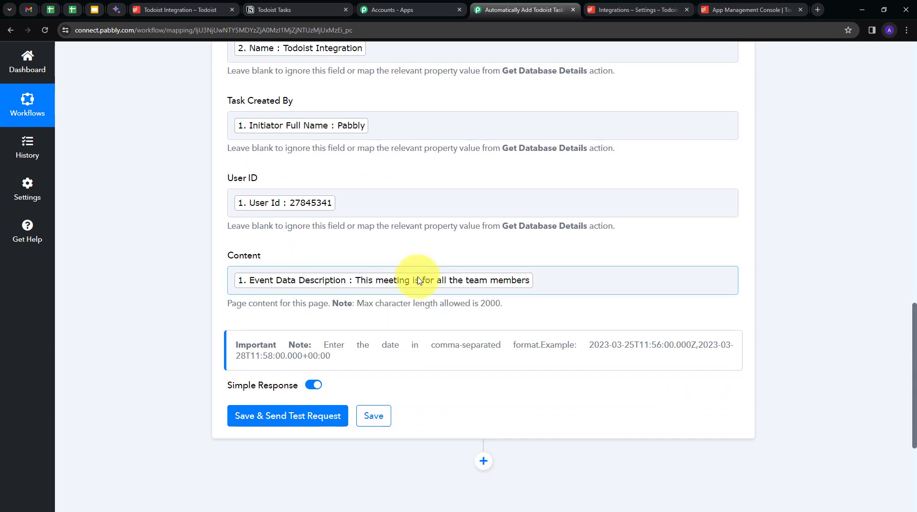
pyautogui.click(291, 423)
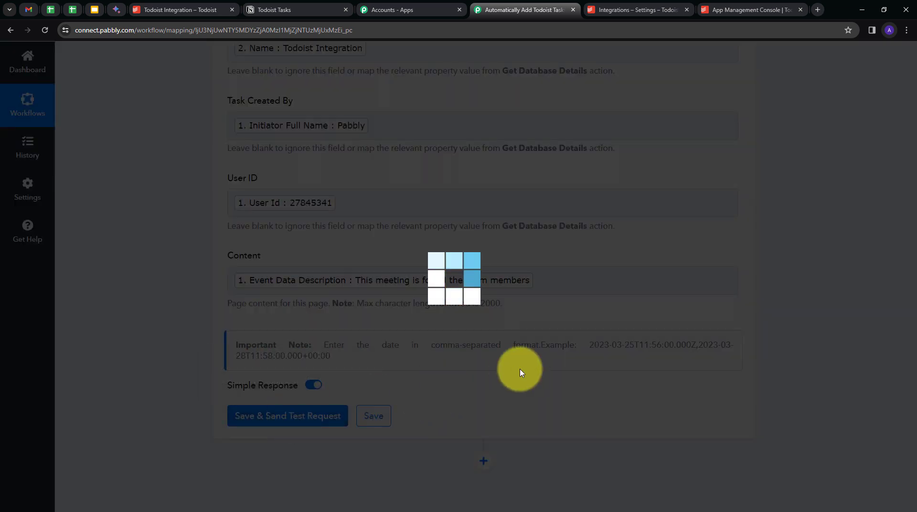
pyautogui.scroll(-3, 795, 344)
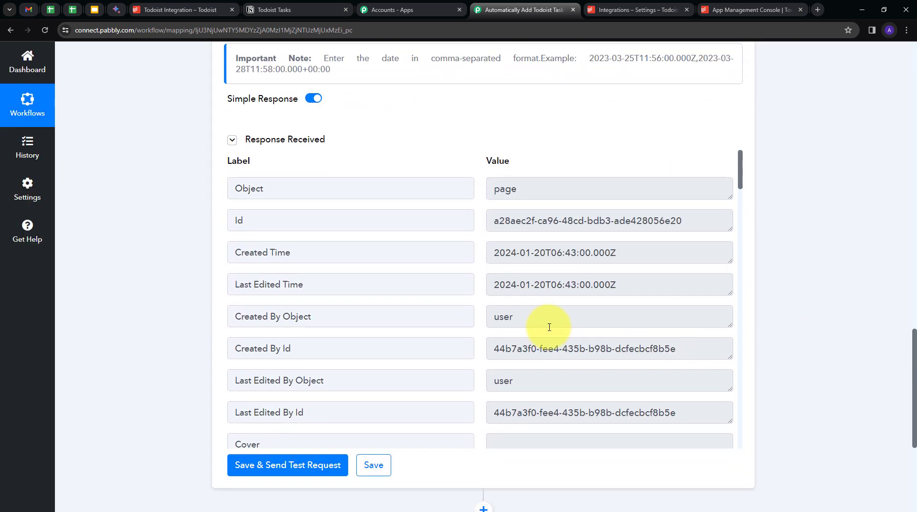
pyautogui.scroll(-2, 549, 327)
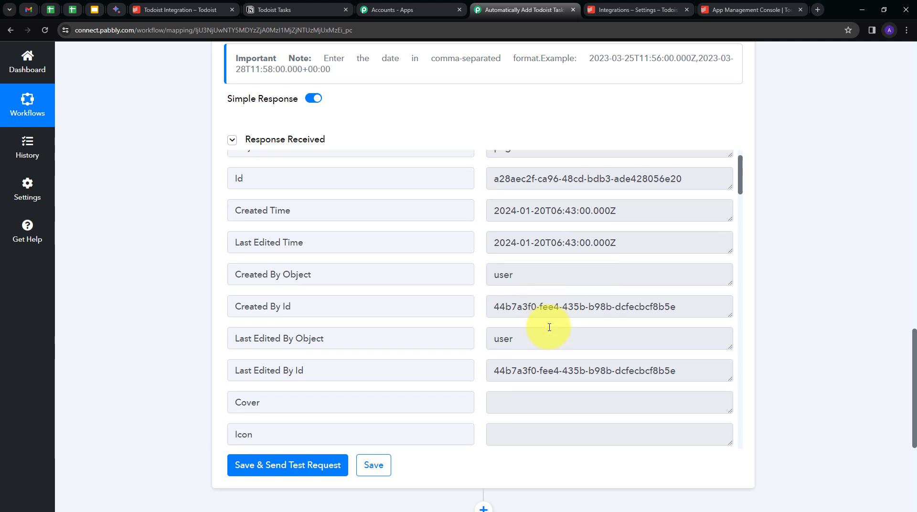
pyautogui.scroll(2, 549, 327)
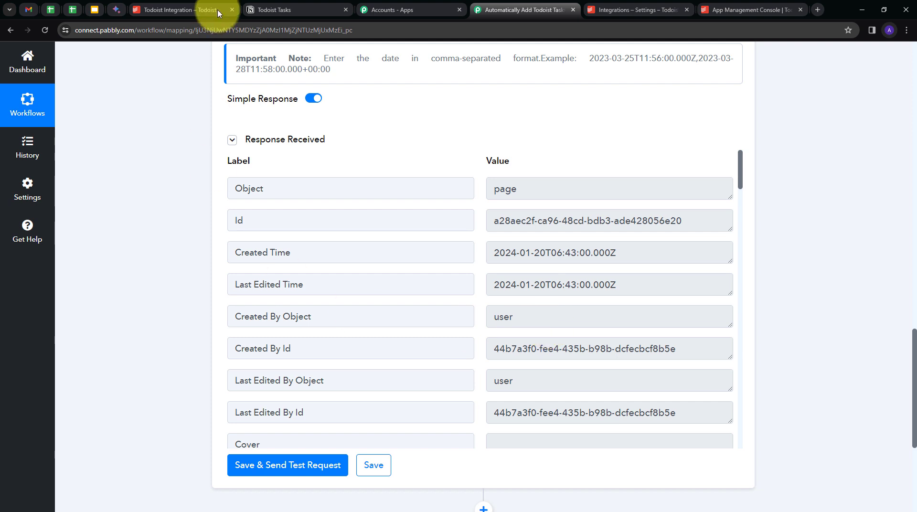
# Check the added item and its page content in the Notion Todoist Tasks database, and return to the Pabbly Connect workflow.
pyautogui.click(287, 9)
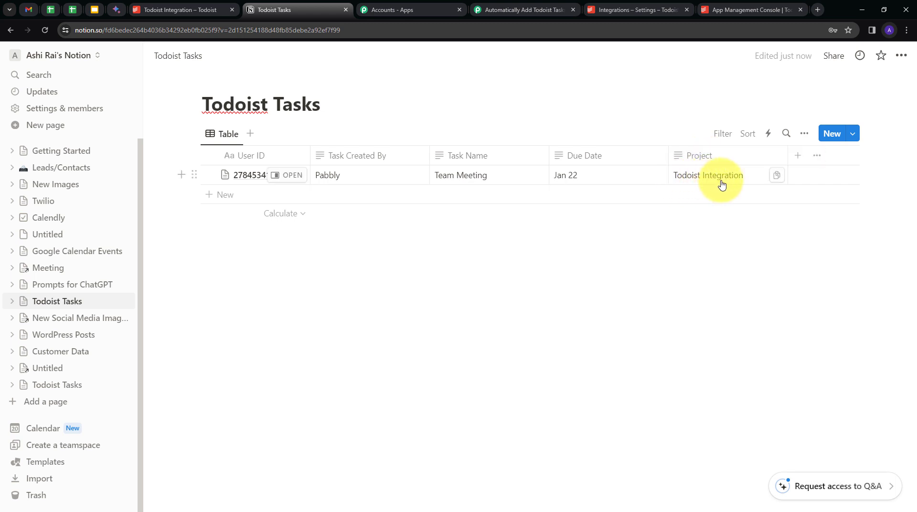
pyautogui.click(281, 181)
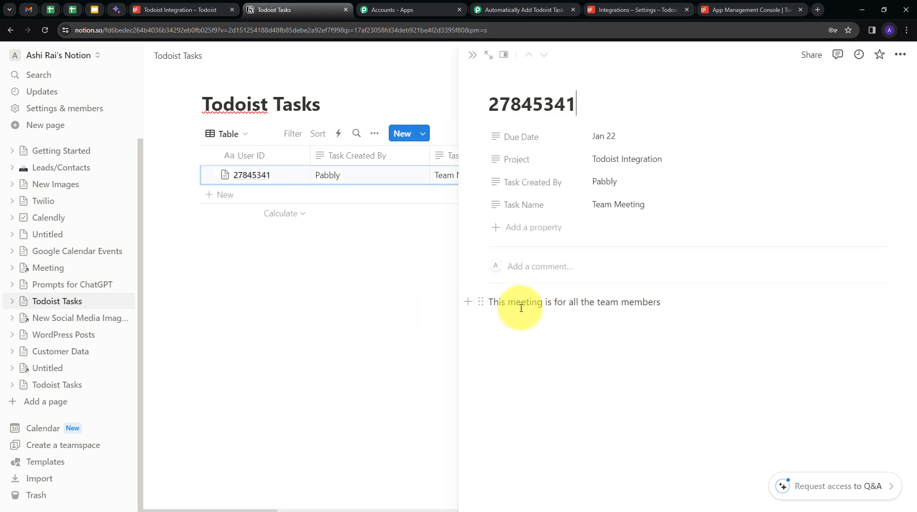
pyautogui.click(473, 55)
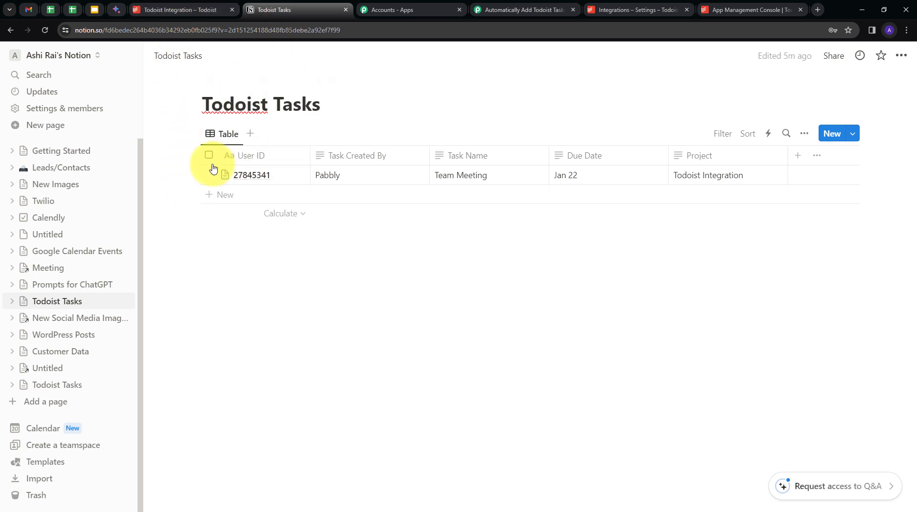
pyautogui.click(497, 10)
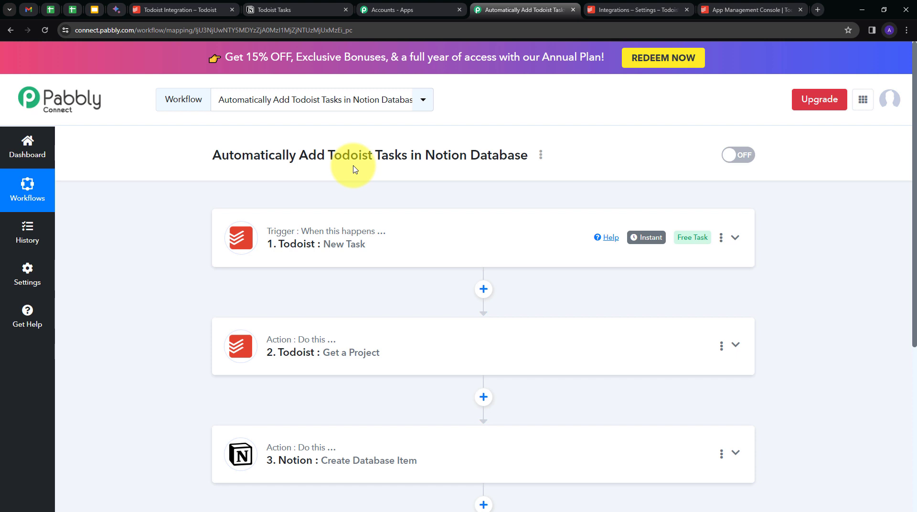
pyautogui.scroll(-1, 354, 169)
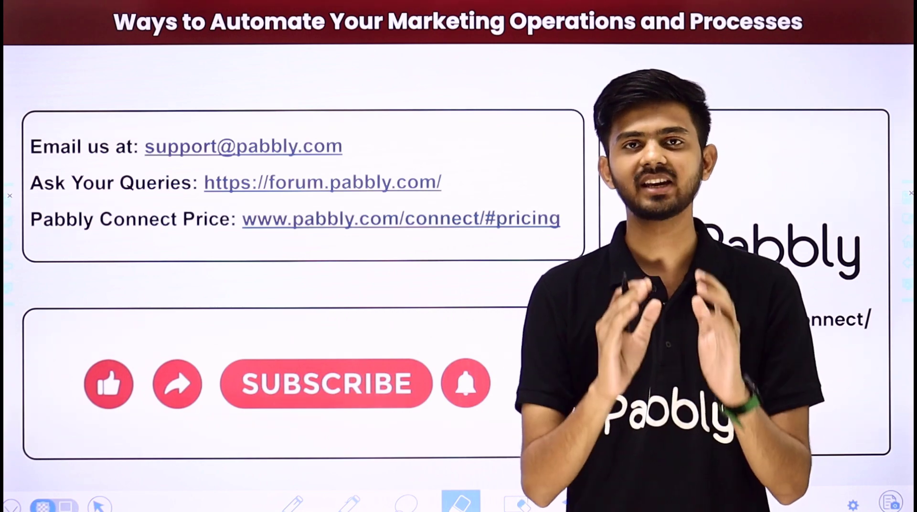
pyautogui.moveTo(369, 149); pyautogui.dragTo(440, 95)
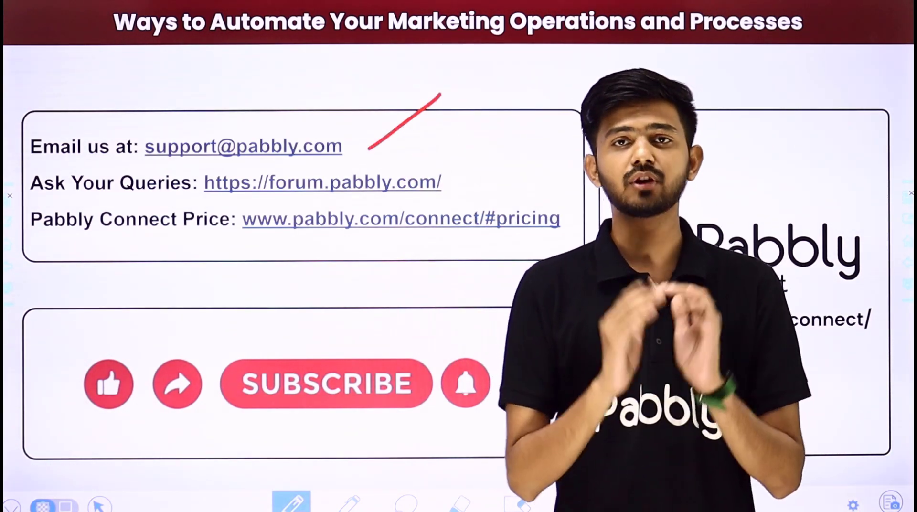
pyautogui.moveTo(455, 184); pyautogui.dragTo(516, 139)
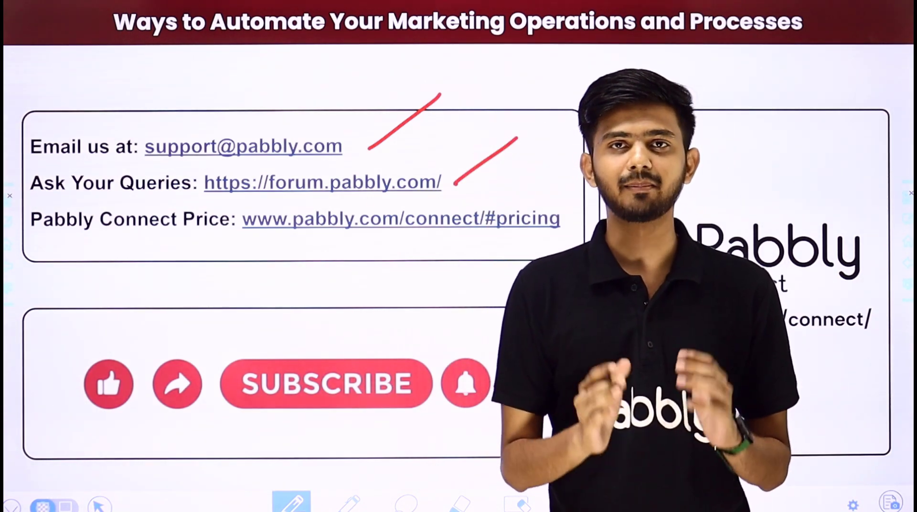
pyautogui.moveTo(552, 239); pyautogui.dragTo(622, 187)
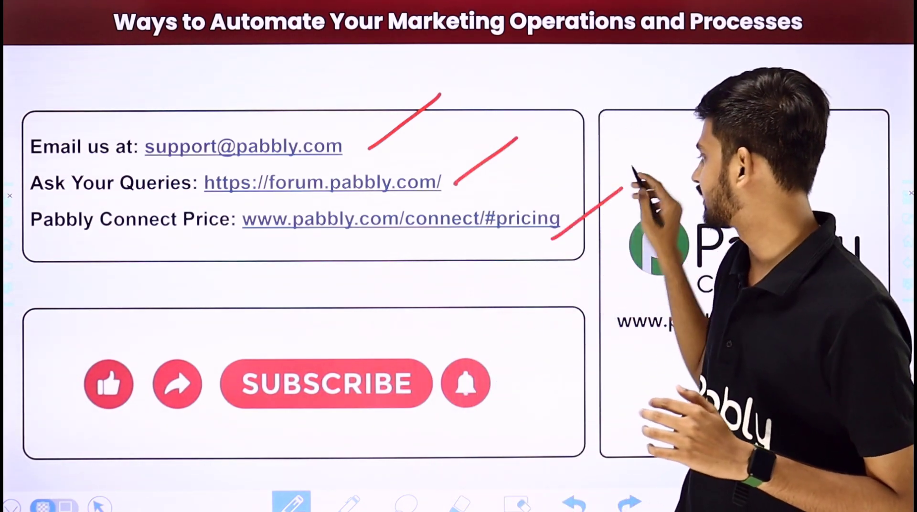